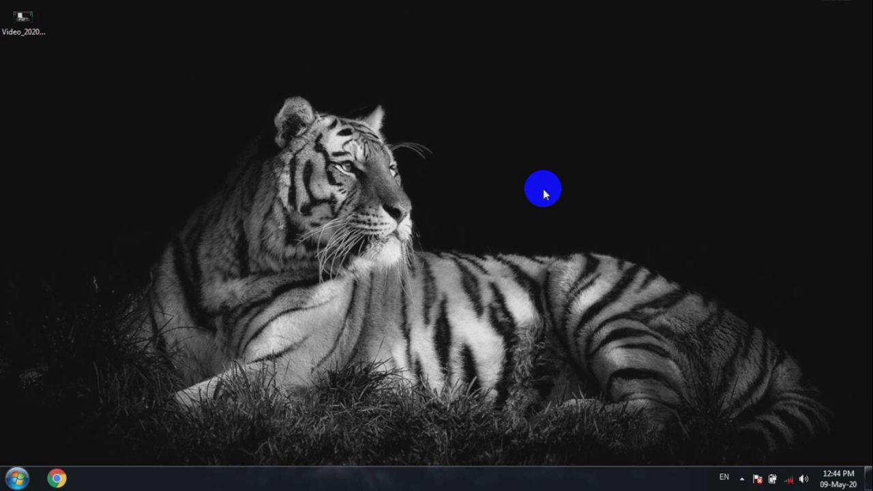
Launch Microsoft Excel with a blank workbook and dismiss the Office activation wizard
key("super+r")
key("Return")
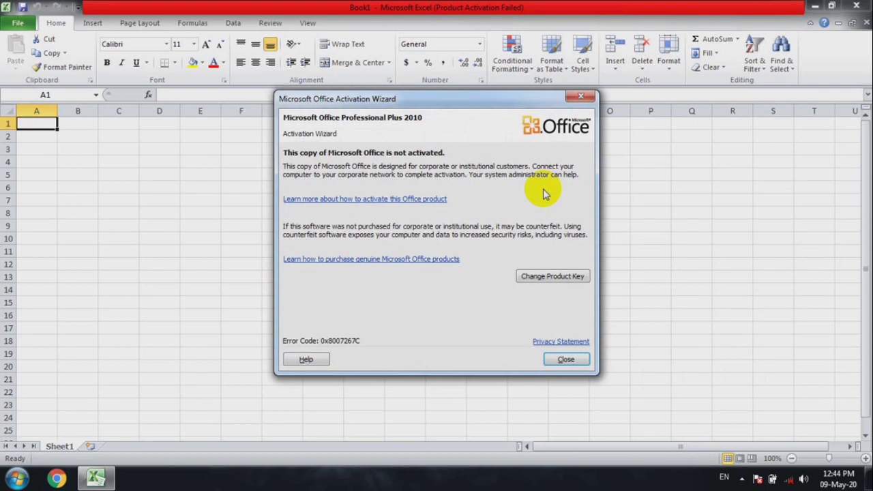
left_click(578, 360)
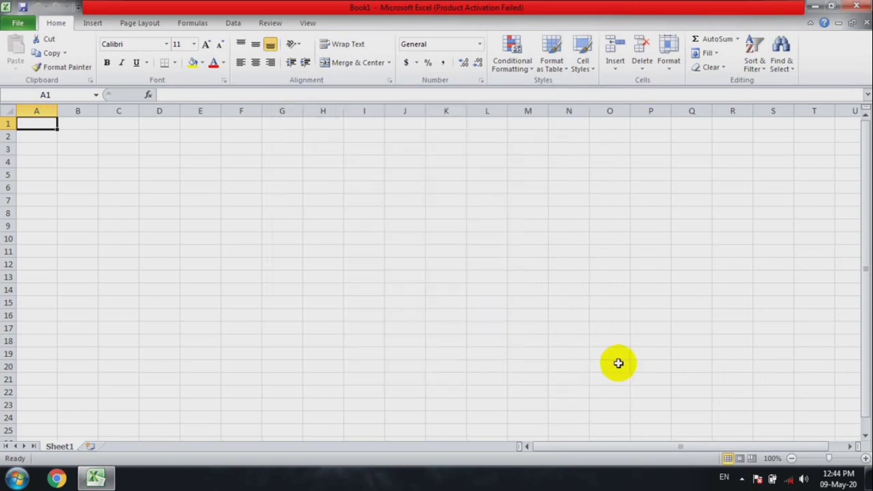
Set up a new macro recording and name the macro DATAINPUT
left_click(865, 459)
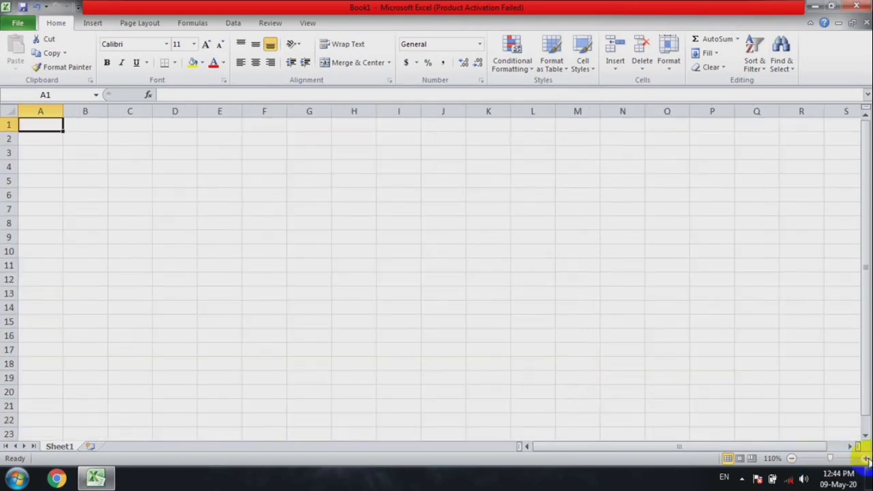
left_click(865, 459)
left_click(865, 459)
left_click(865, 458)
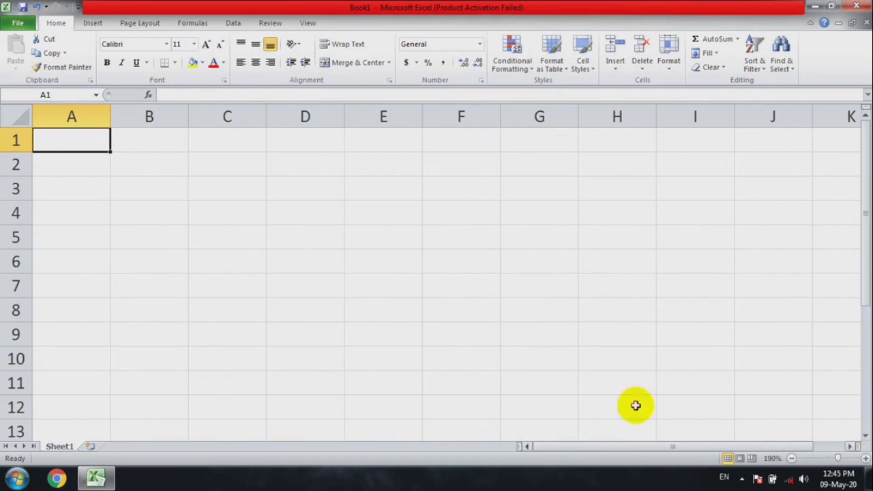
left_click(308, 23)
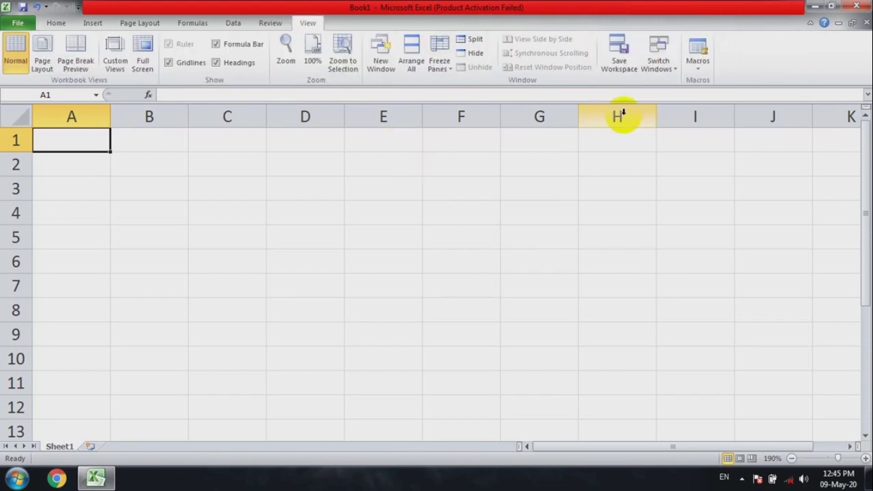
left_click(697, 74)
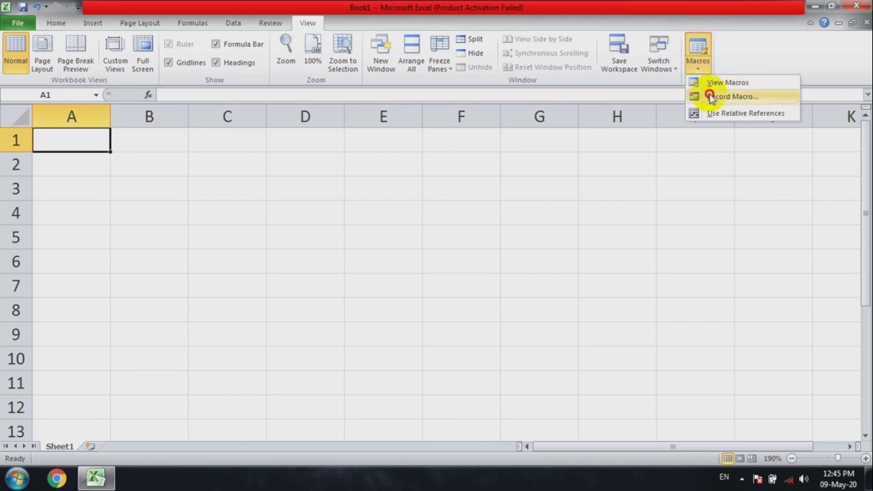
left_click(710, 96)
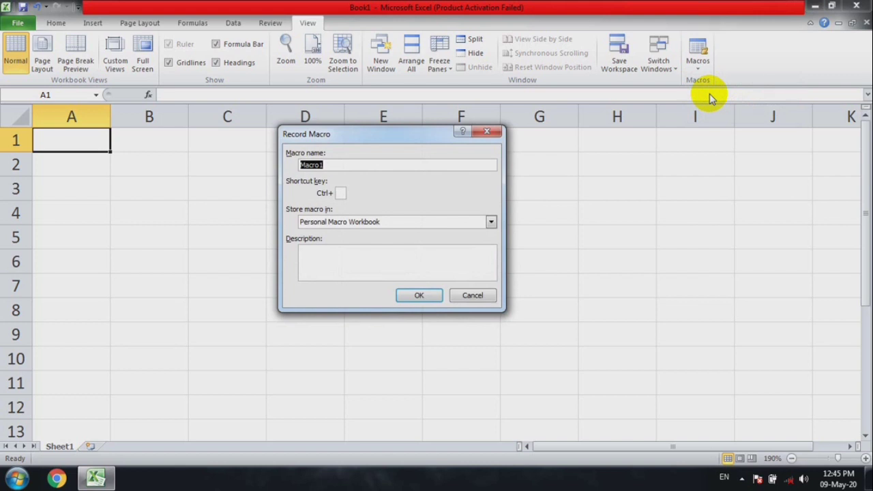
key("BackSpace")
type("DATAINPUT")
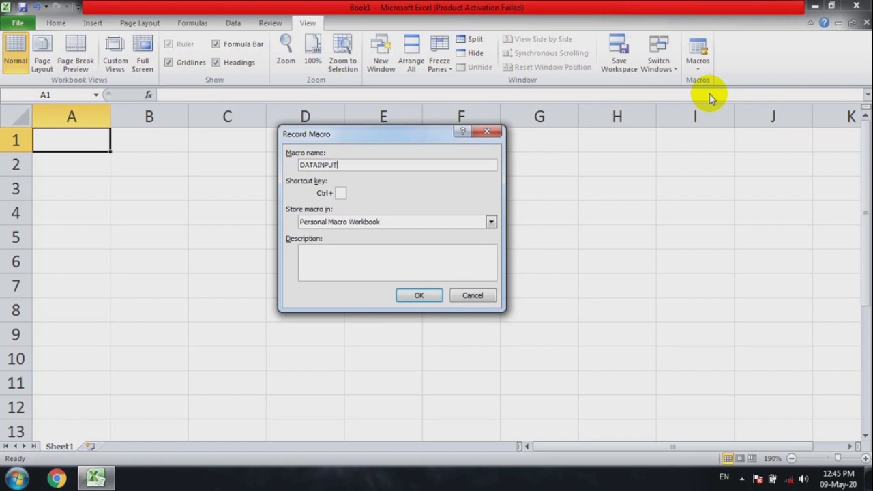
Assign Ctrl+g as the shortcut for the DATAINPUT macro
left_click(341, 192)
type("Q")
key("BackSpace")
type("G")
key("BackSpace")
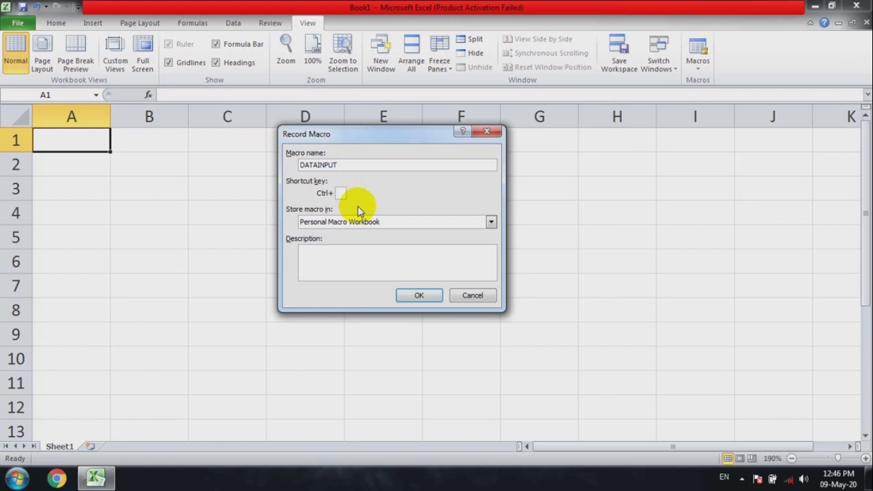
type("g")
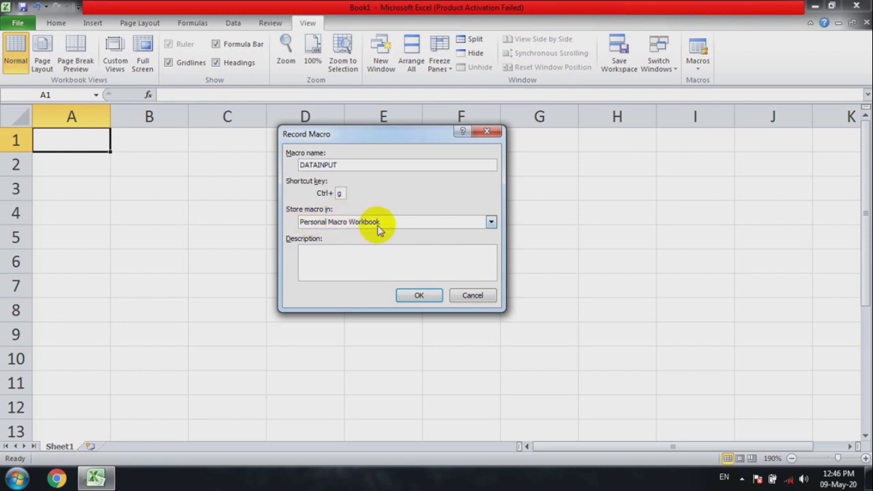
Store the macro in the Personal Macro Workbook and start recording it
left_click(380, 228)
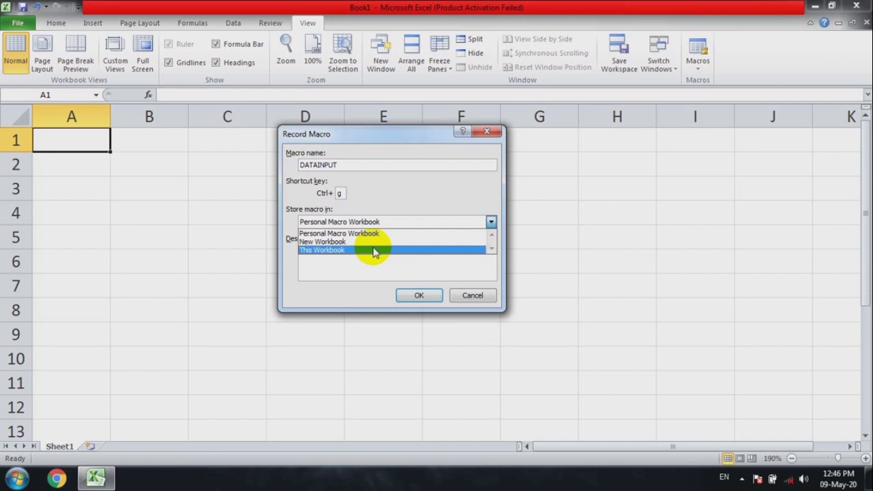
left_click(365, 234)
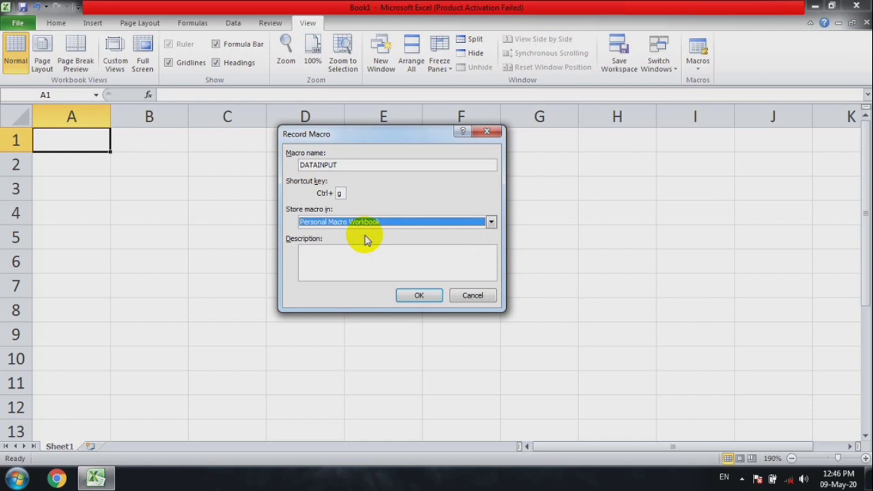
left_click(417, 294)
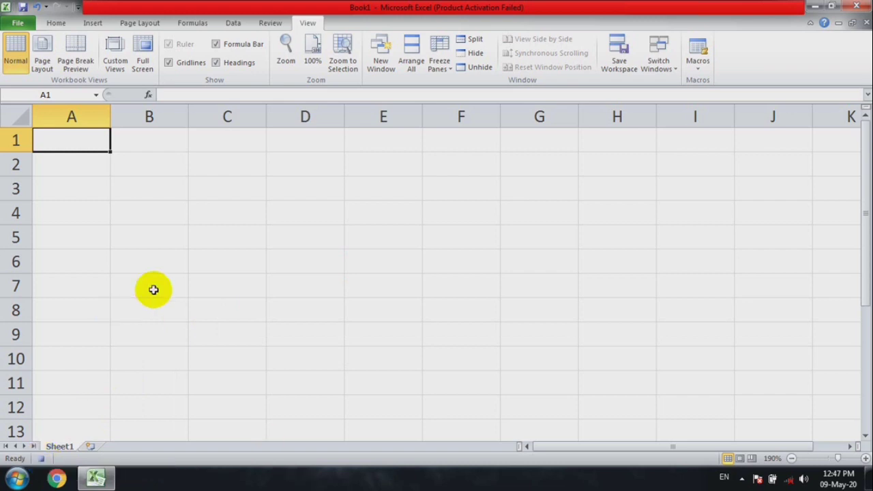
Enter the column headers Id, item and qty in cells C3, D3 and E3
left_click(170, 190)
left_click(227, 192)
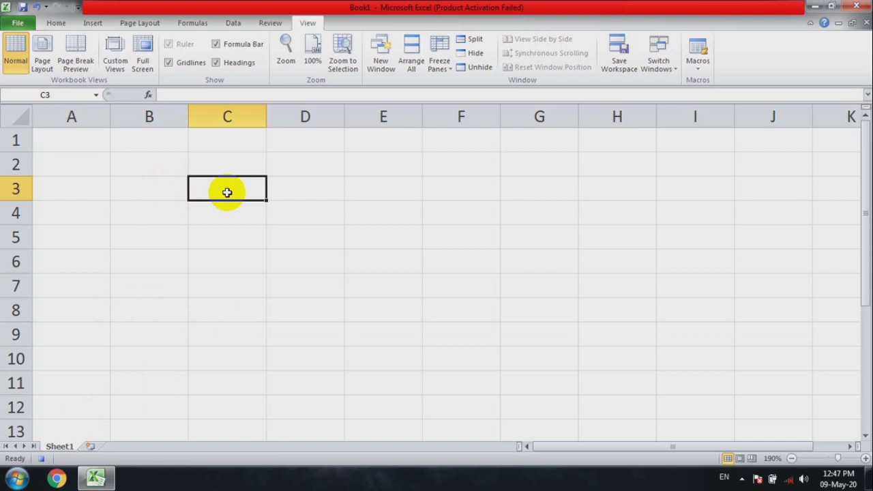
type("Id")
key("Tab")
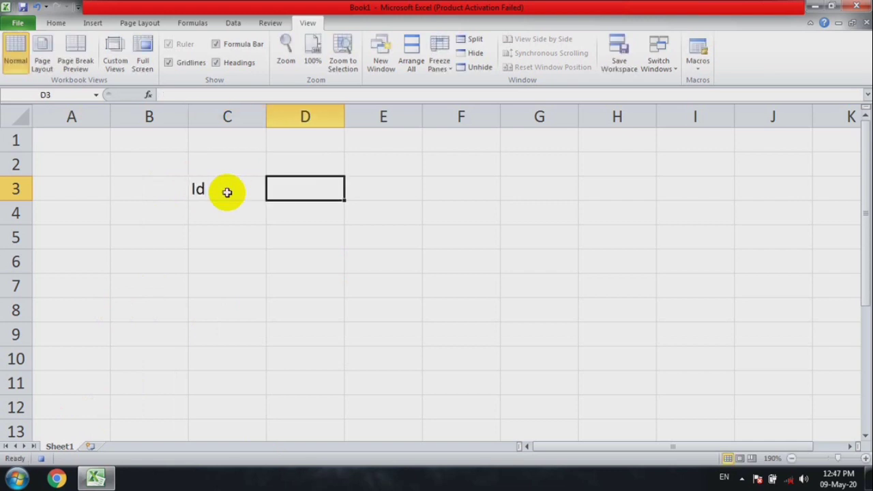
type("item")
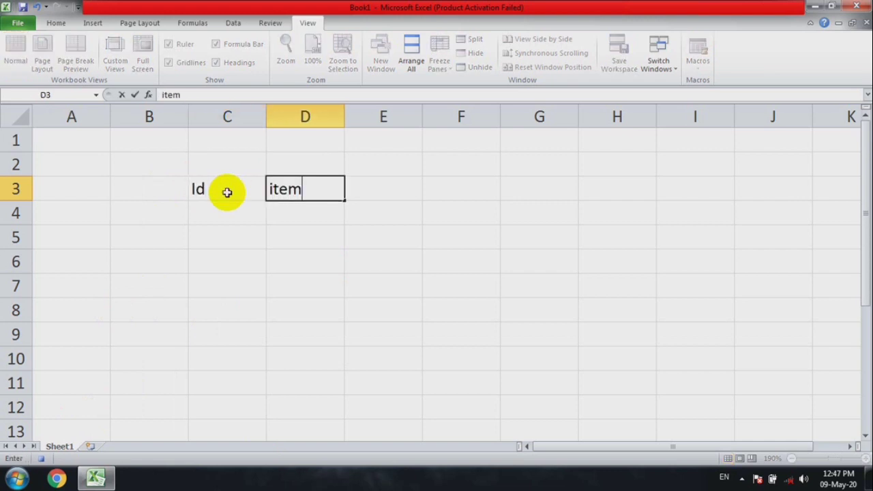
key("Tab")
type("qty")
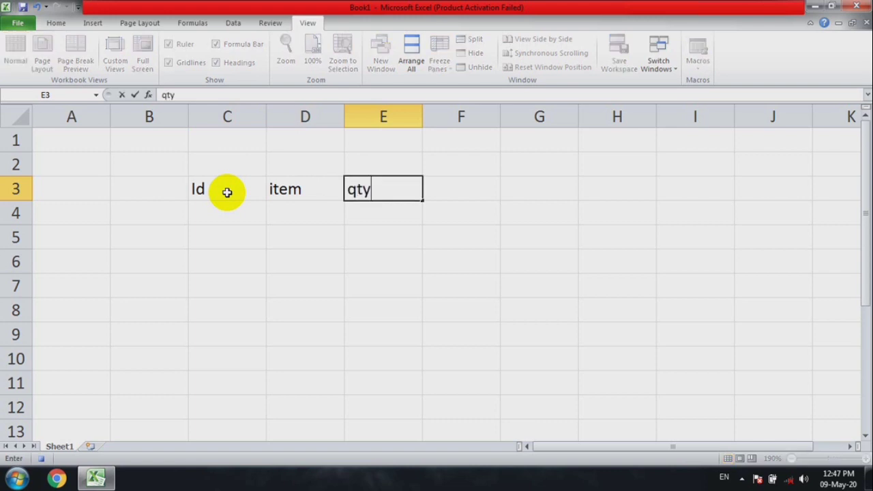
key("Tab")
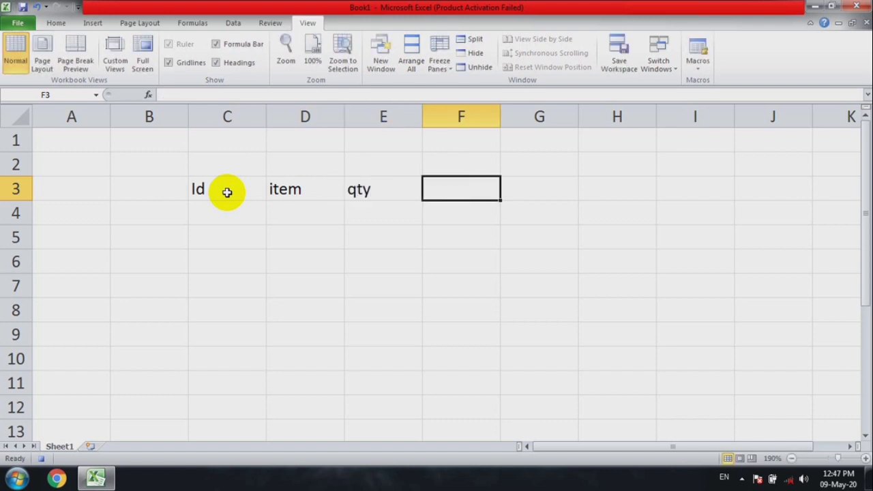
Replace the header in cell E3 with rate
key("Left")
key("Left")
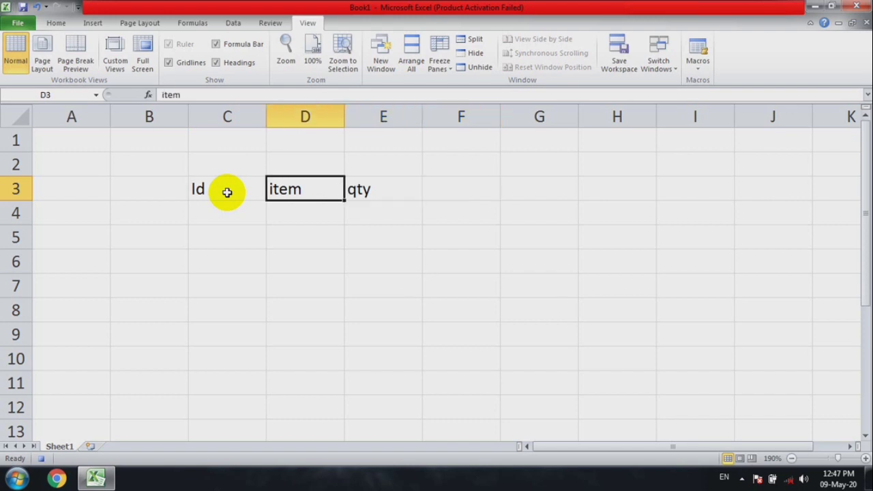
key("Right")
type("ate")
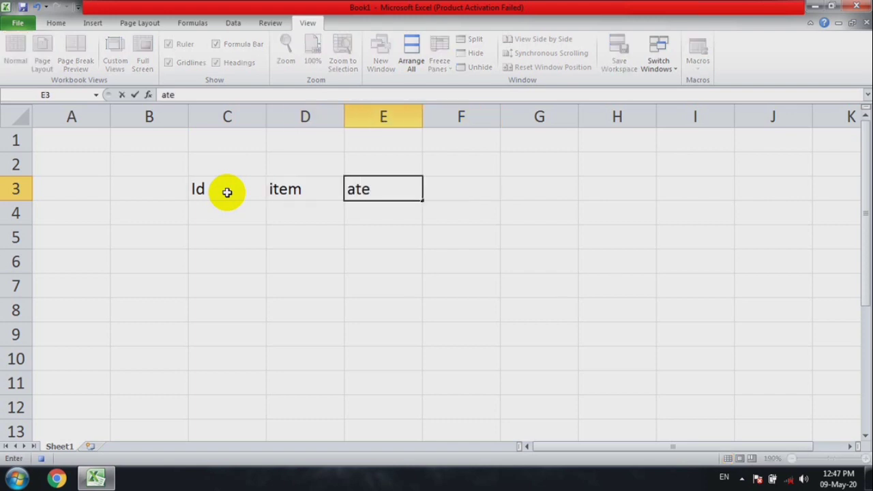
key("BackSpace")
key("BackSpace")
key("BackSpace")
type("rate")
key("Tab")
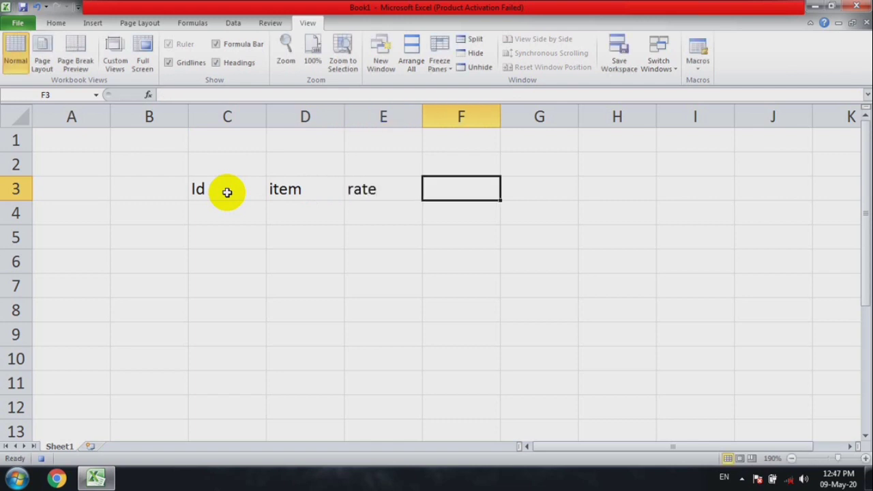
Add the headers qty in cell F3 and Amt in cell G3
type("wty")
key("BackSpace")
key("BackSpace")
key("BackSpace")
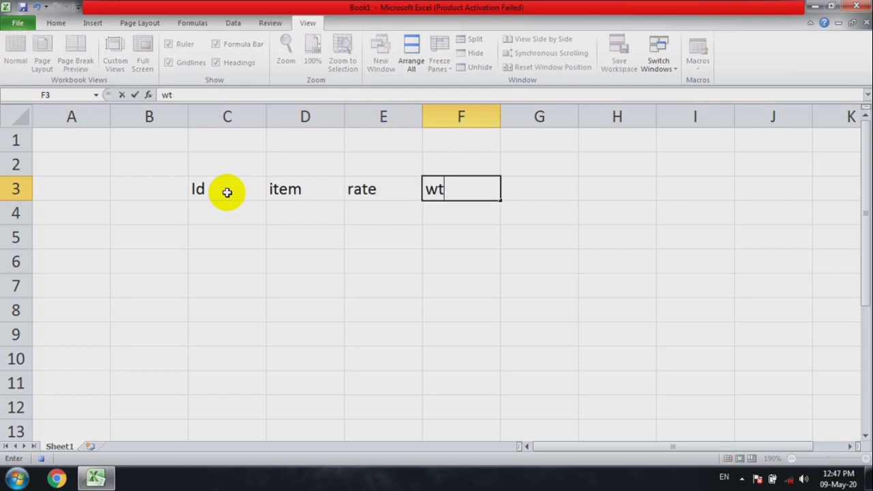
type("qty")
key("Tab")
type("Amt")
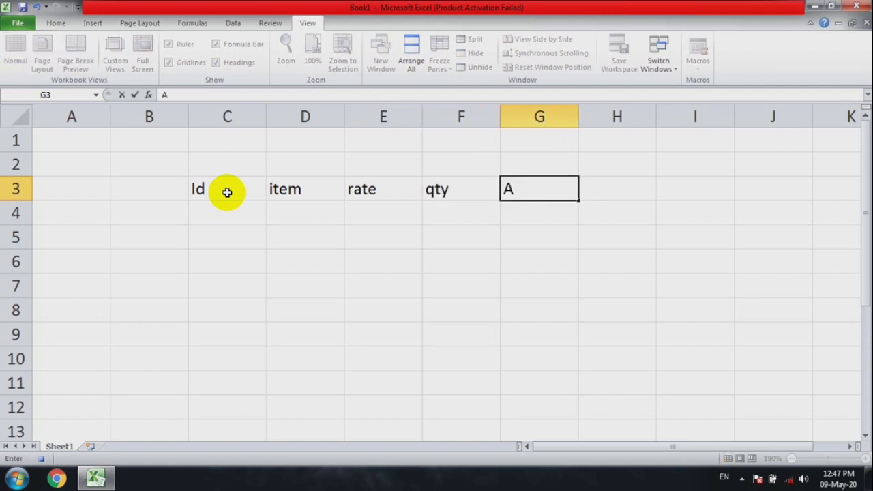
Enter 1 as the first value under the Id header, in cell C4
key("Left")
key("Left")
key("Left")
key("Left")
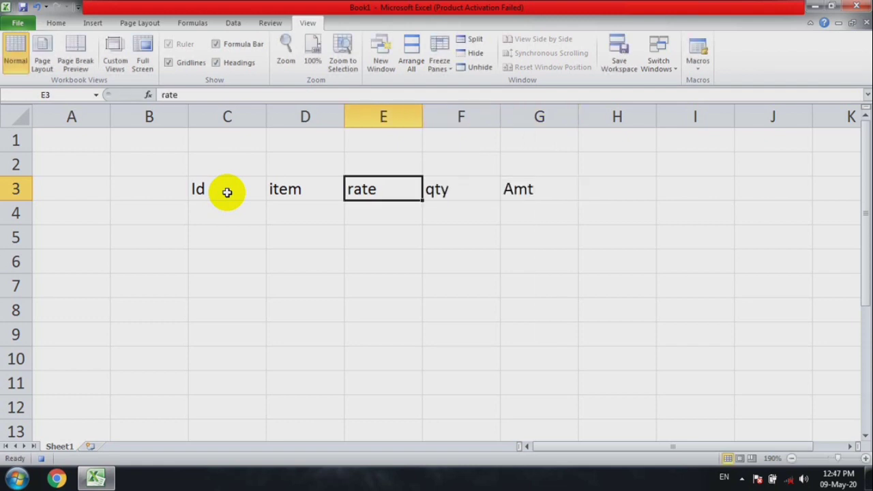
key("Down")
type("1")
key("Tab")
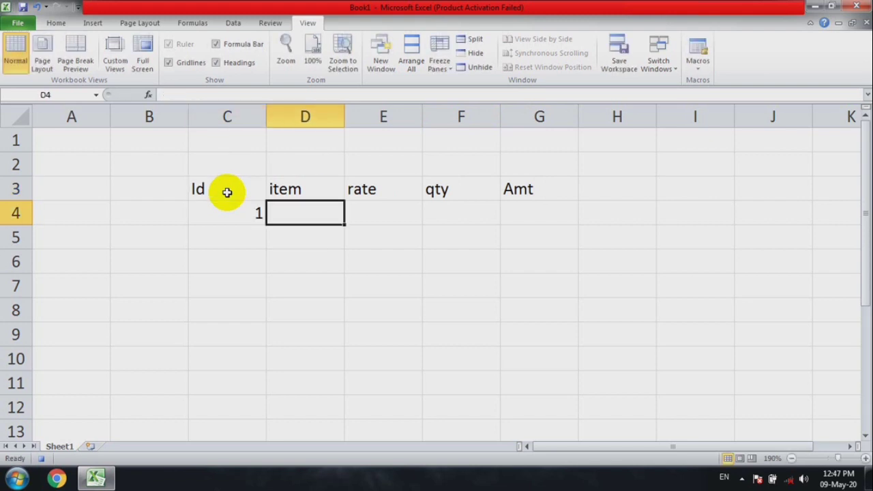
Continue the Id column with the numbers 2 to 6 in cells C5 to C9
key("Up")
key("Left")
key("Down")
key("Down")
type("2")
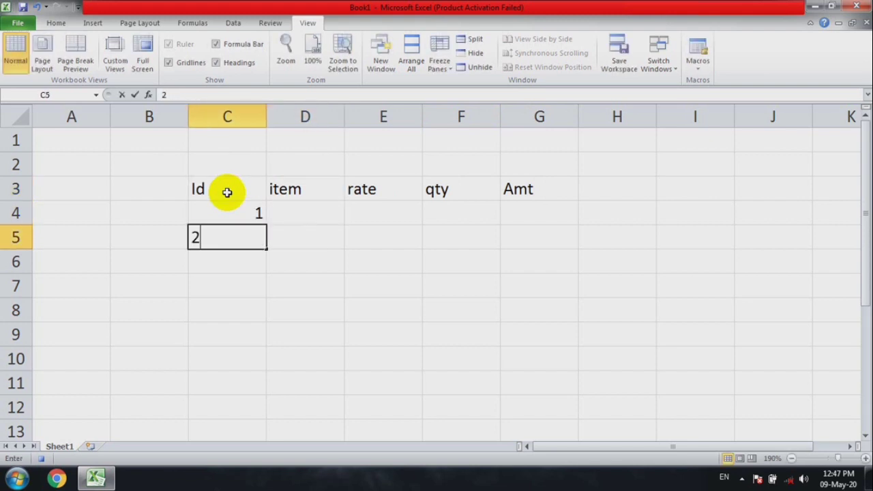
key("Return")
type("3")
key("Return")
type("4")
key("Return")
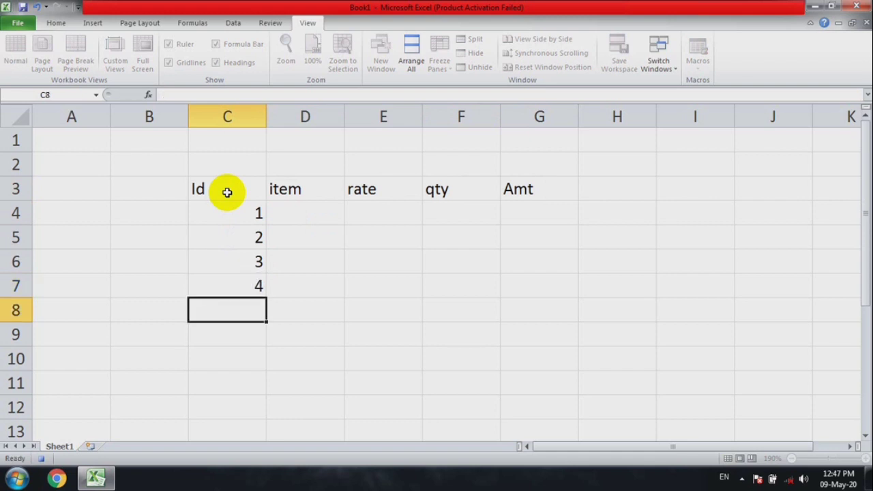
type("5")
key("Return")
type("6")
key("Tab")
Enter the item names APPLE, BANANA and PINE in cells D4 to D6
key("Up")
key("Up")
key("Up")
key("Up")
key("Up")
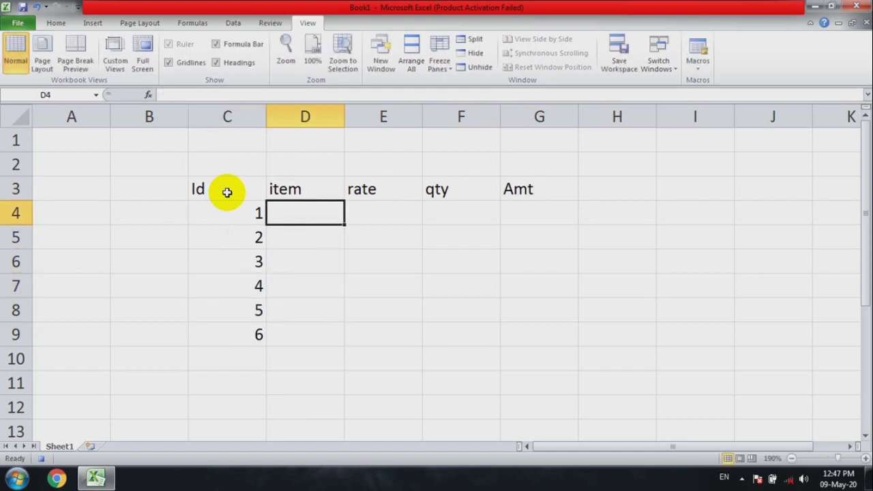
type("APPLE")
key("Return")
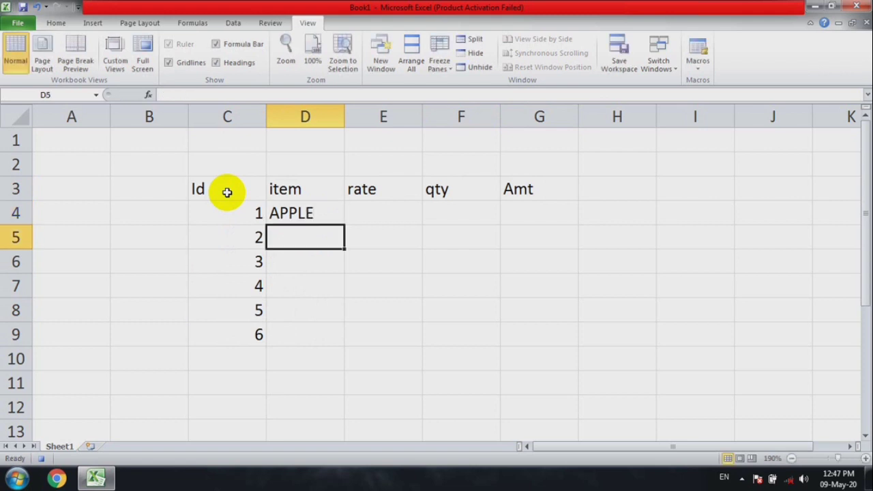
type("BANANA")
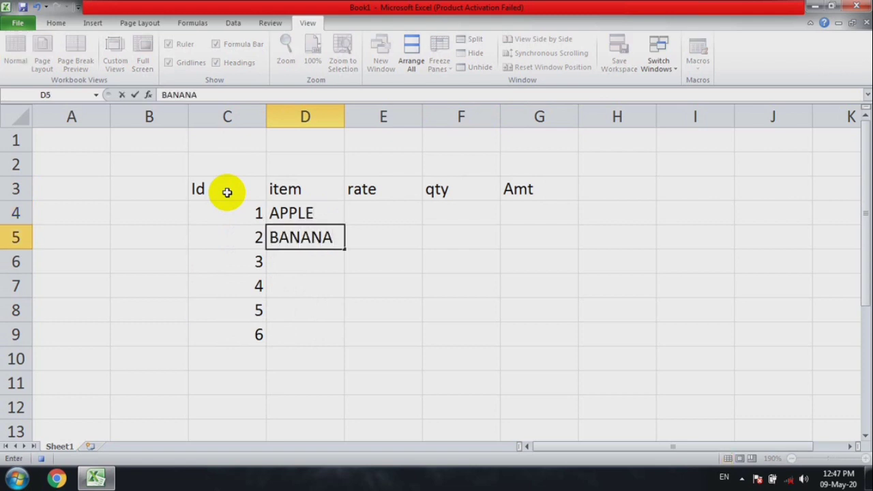
key("Return")
type("PINE")
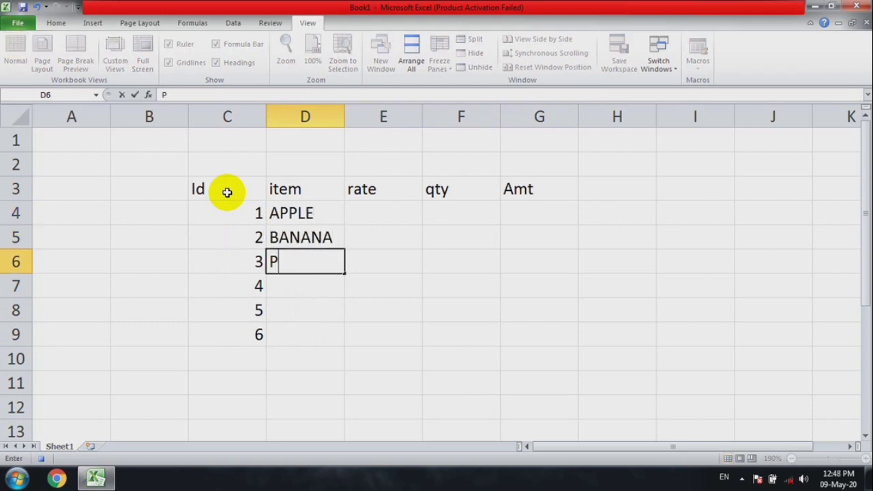
key("Return")
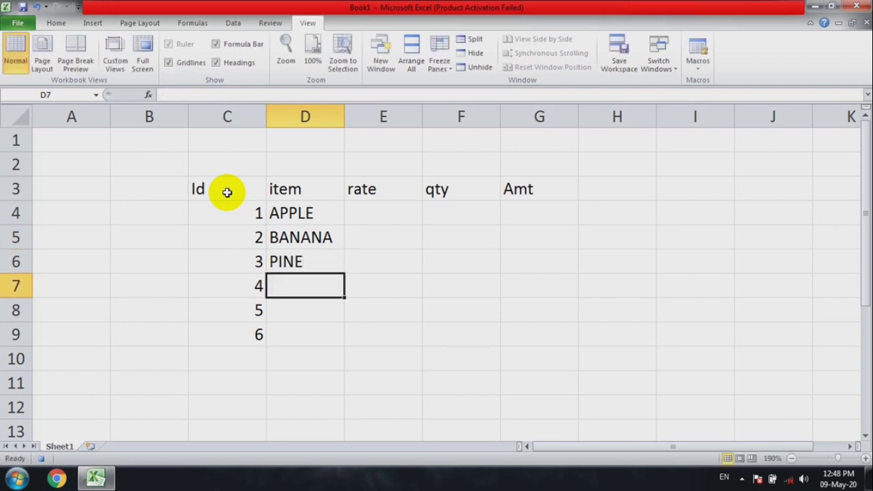
Complete the item column with GRAPES, BANANA and LICHI in cells D7 to D9
type("GRAPES")
key("Return")
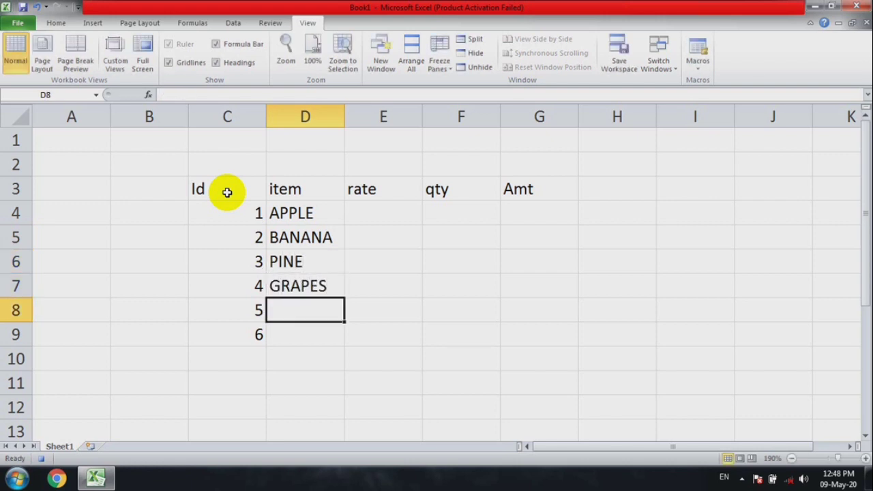
type("BANANA")
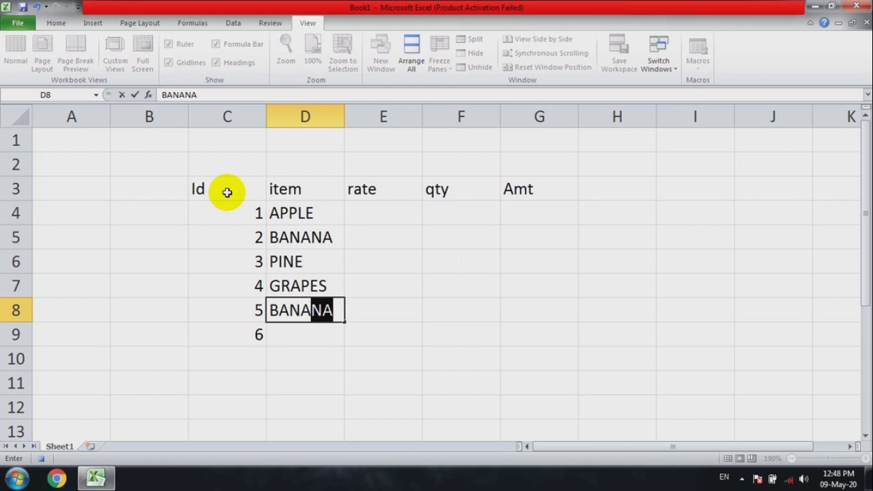
key("Return")
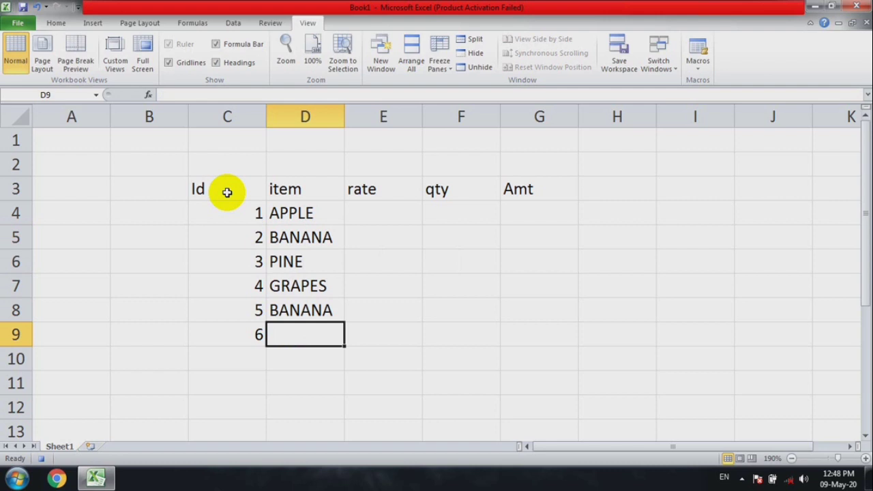
type("LICHI")
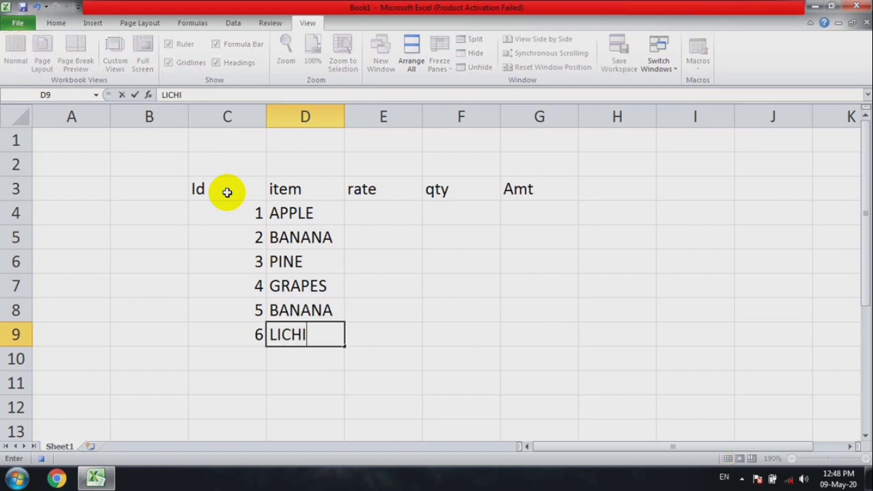
key("Tab")
Enter the formula =E4*F4 in cell G4 under Amt and fill it down to G9
key("Up")
key("Up")
key("Up")
key("Up")
key("Up")
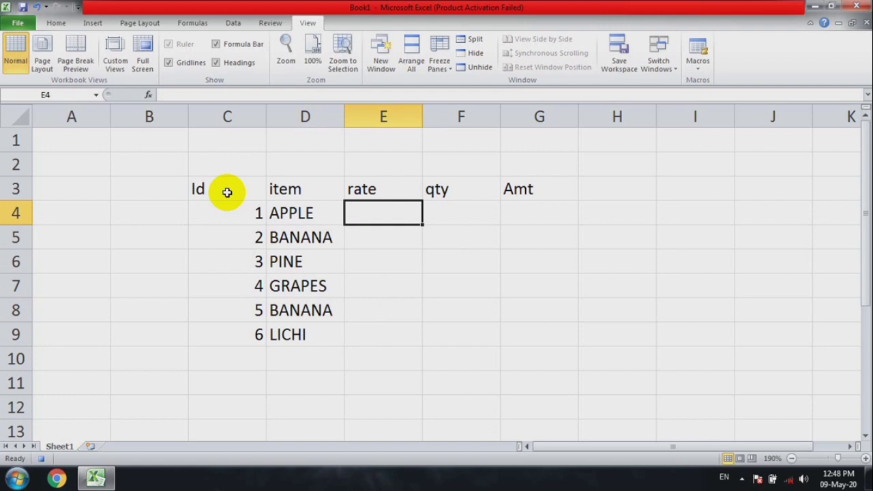
key("Right")
key("Right")
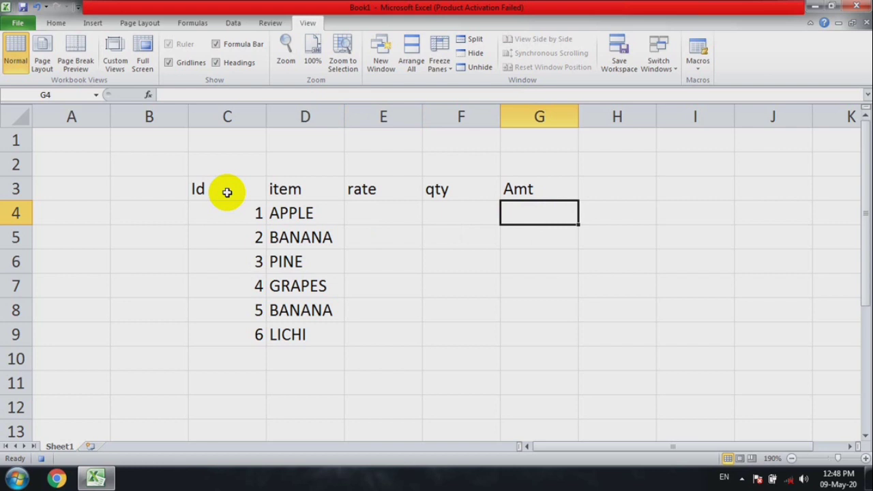
type("=")
key("Left")
key("Left")
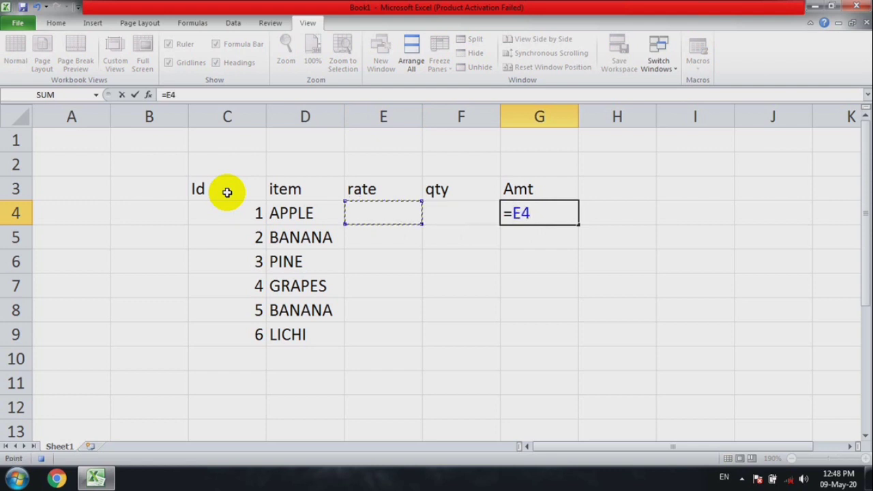
type("*")
key("Left")
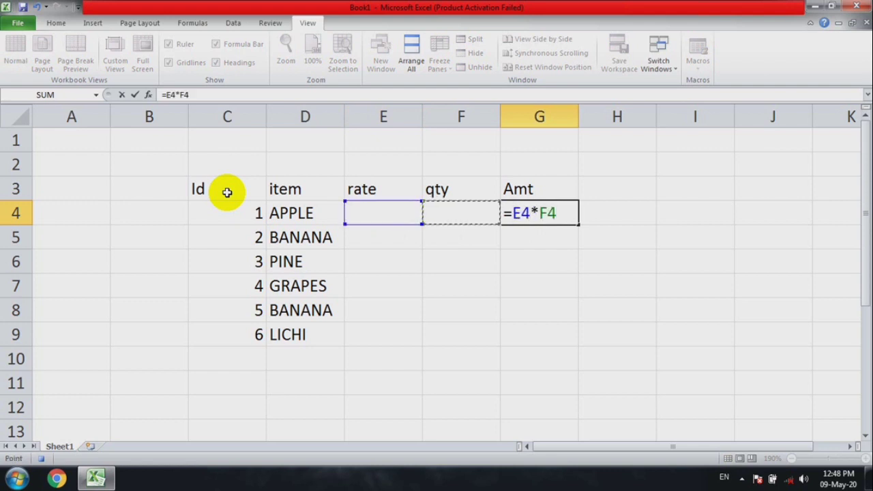
key("Return")
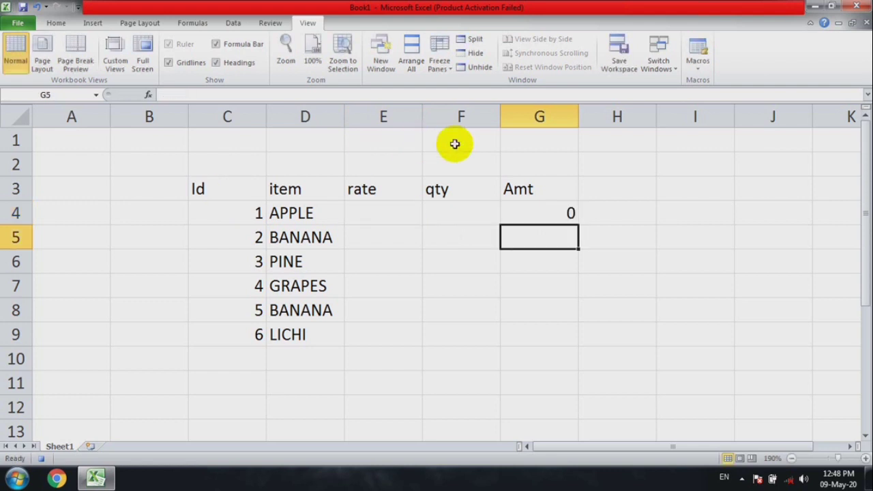
left_click_drag(525, 206, 537, 324)
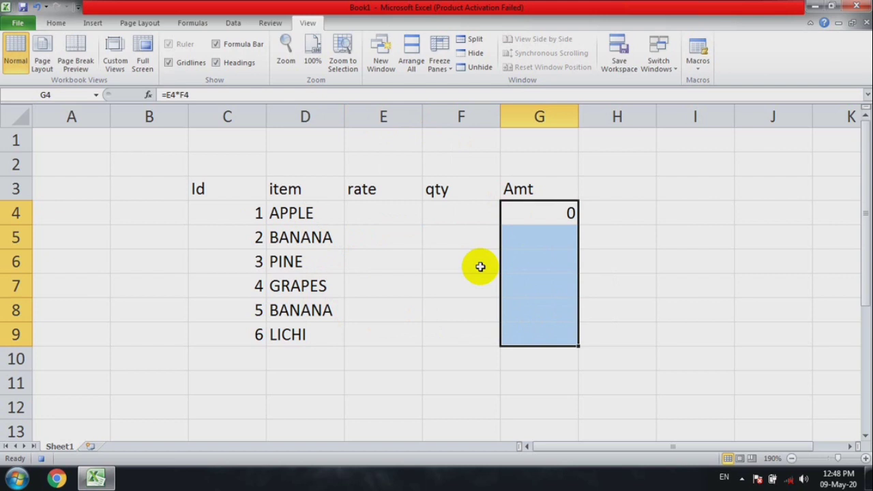
key("ctrl+d")
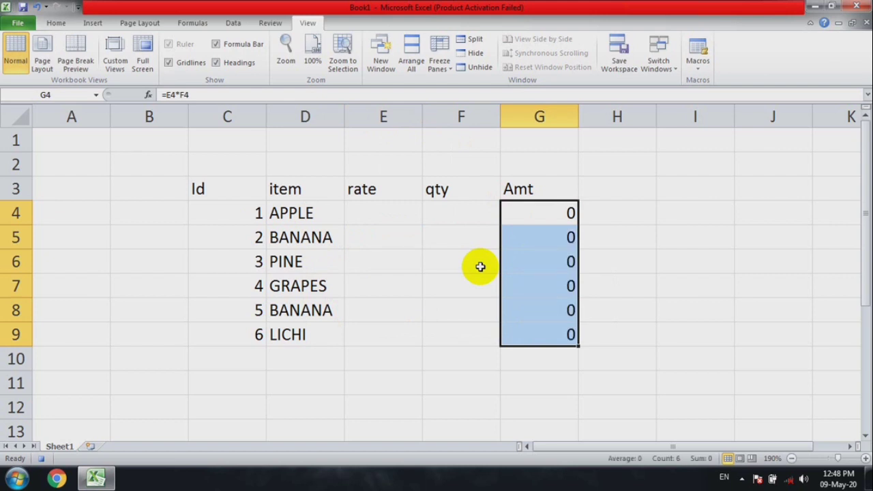
Enter the label subtotal in cell E10 and make it bold
left_click(379, 359)
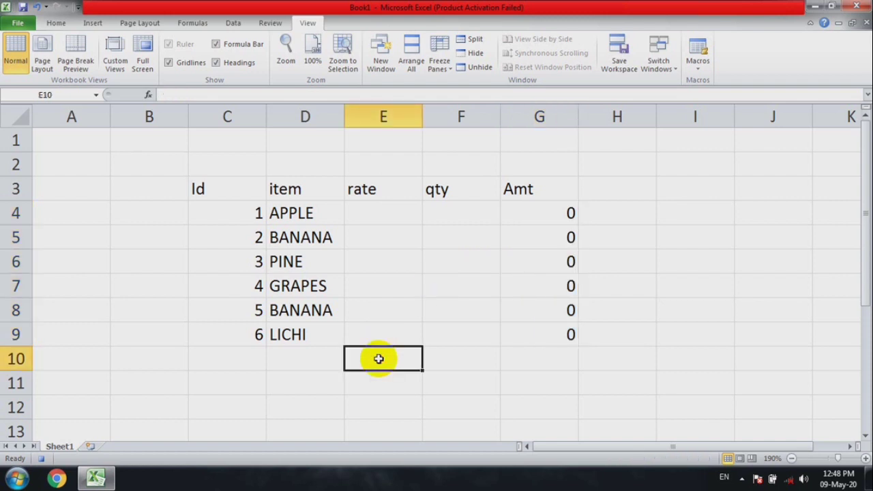
type("sub")
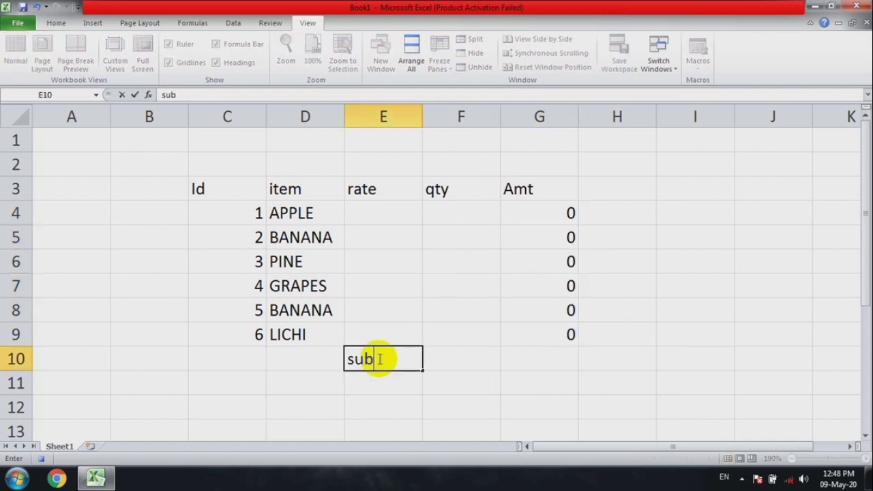
type("total")
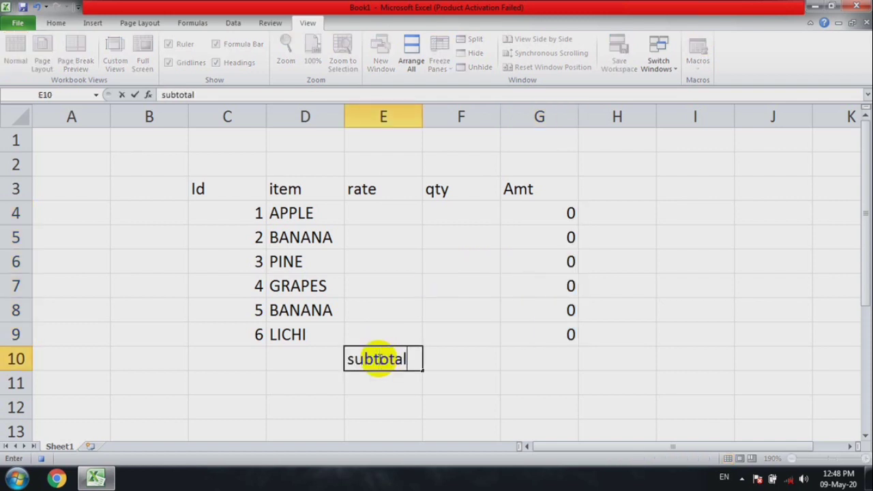
key("Return")
left_click(379, 359)
key("ctrl+b")
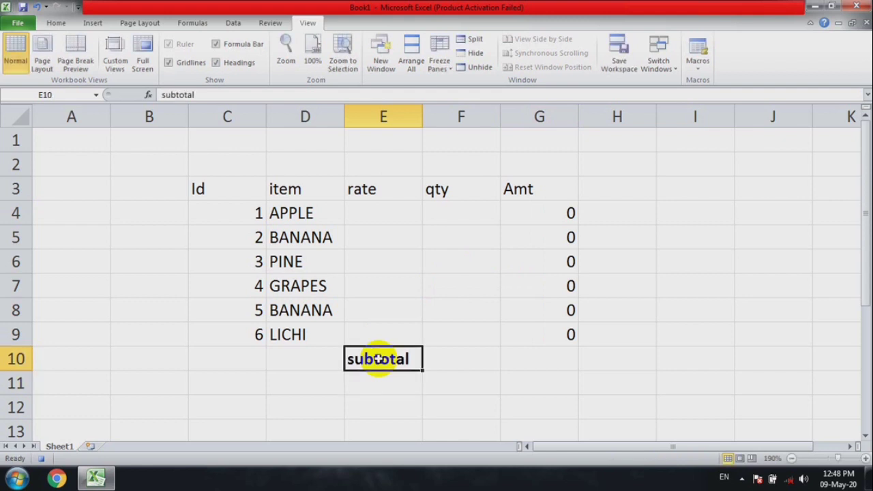
Sum the Amt values G4:G9 with a SUM formula in cell G10
left_click(516, 359)
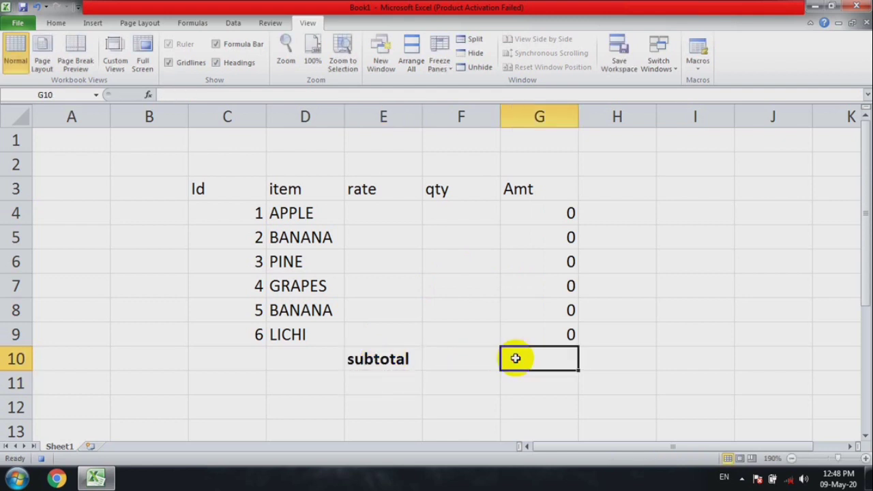
type("=sum(")
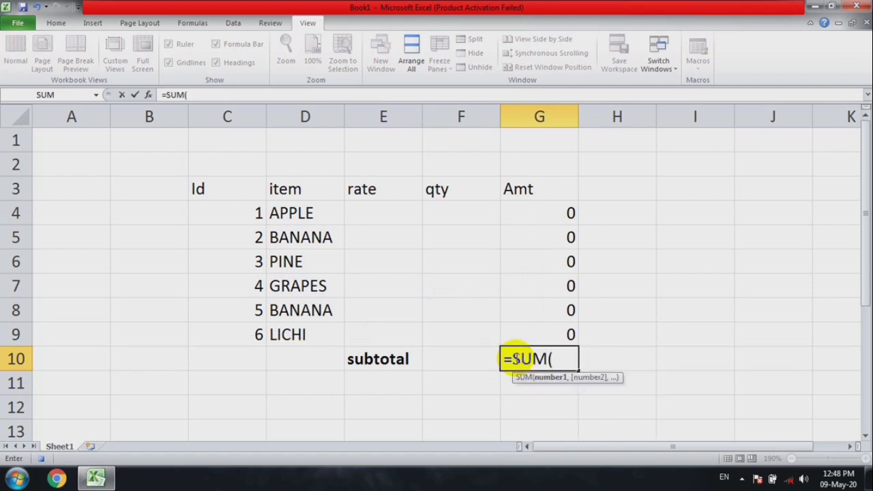
key("Up")
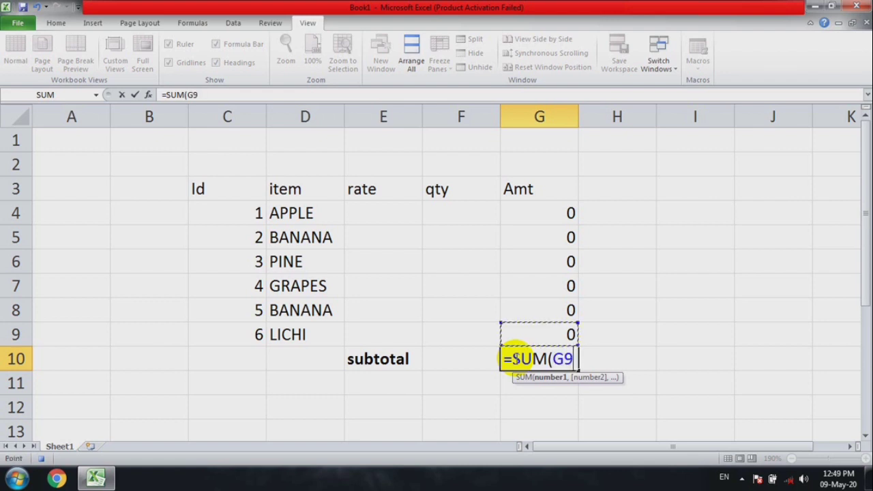
key("shift+Up")
key("shift+Up")
key("shift+Up")
key("shift+Up")
key("shift+Up")
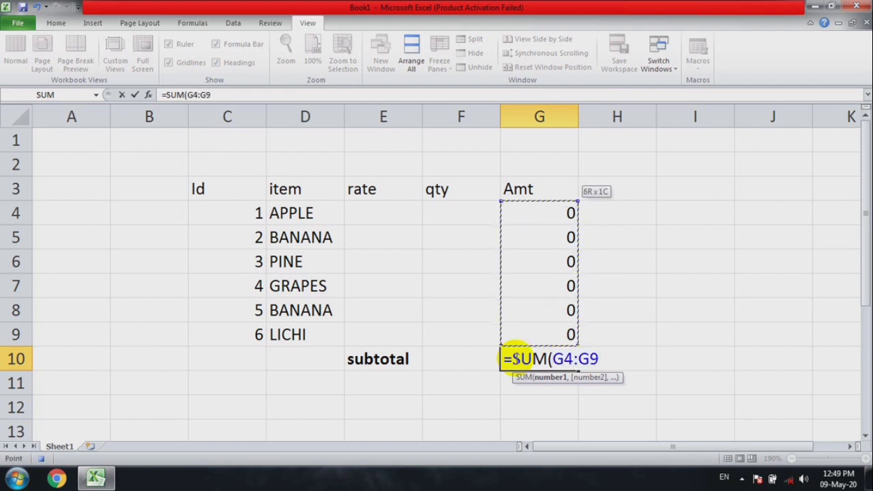
key("Return")
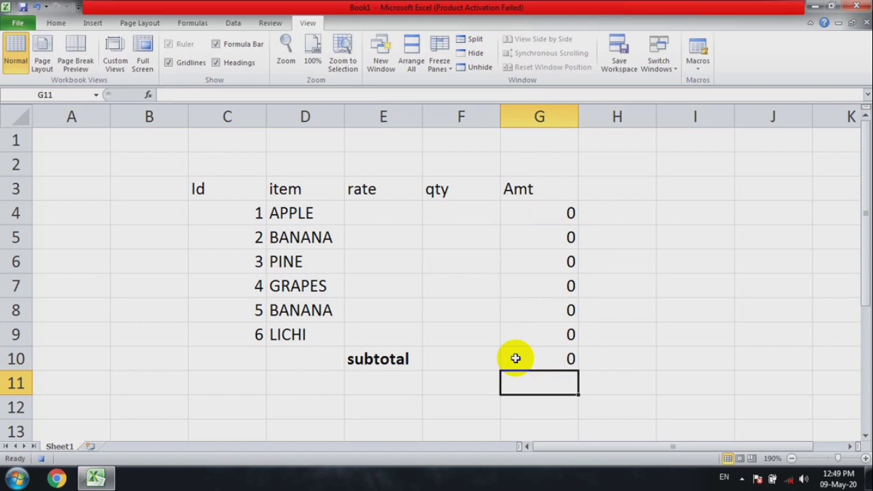
left_click(382, 213)
type("10")
key("Return")
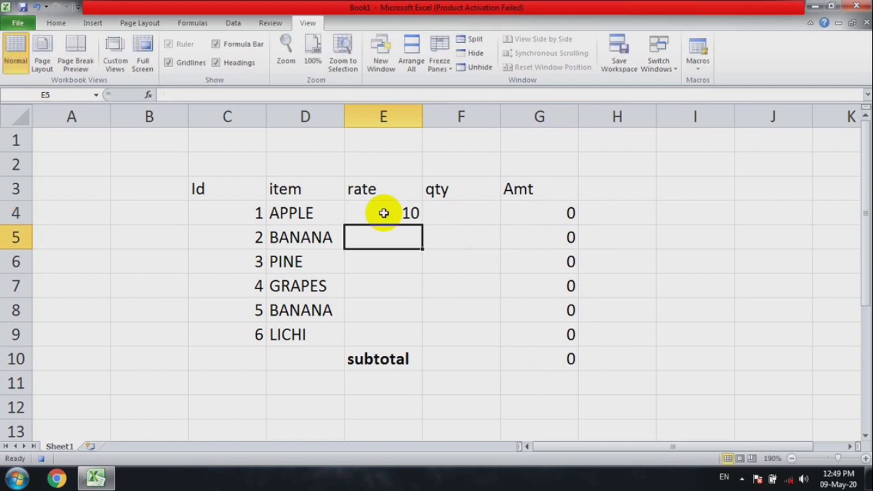
Enter the rates 100, 60 and 50 in cells E4 to E6
left_click(384, 214)
type("100")
key("Return")
type("60")
key("Return")
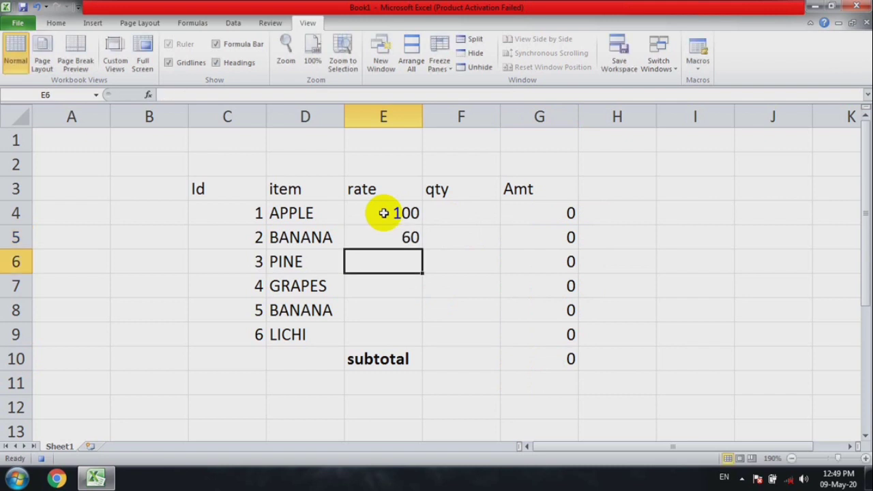
type("50")
key("Return")
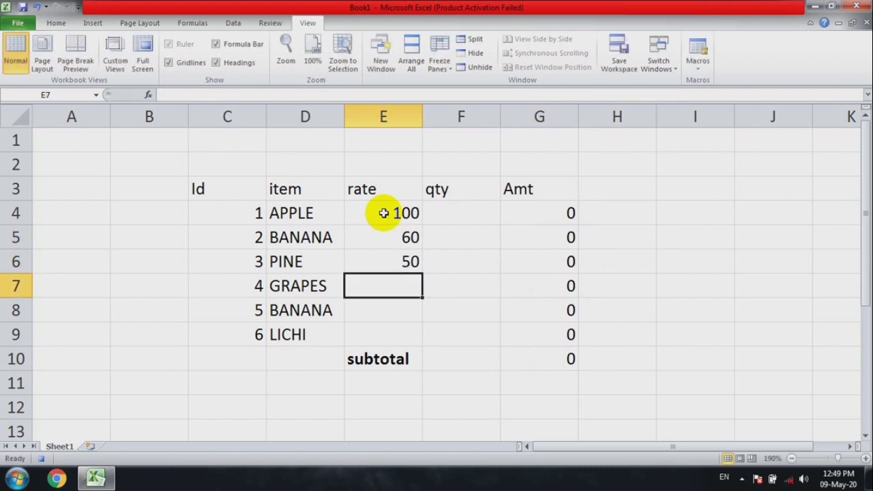
Complete the rate column with 50, 60 and 65 in cells E7 to E9
type("50")
key("Return")
type("60")
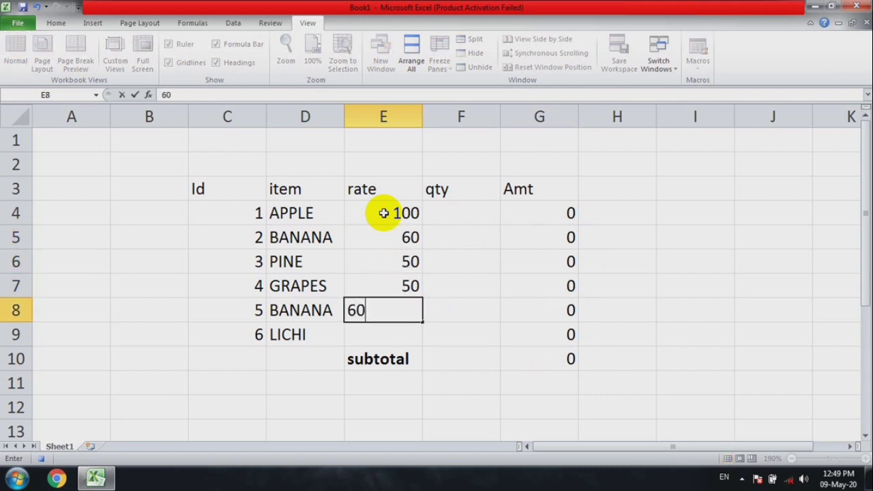
key("Return")
type("65")
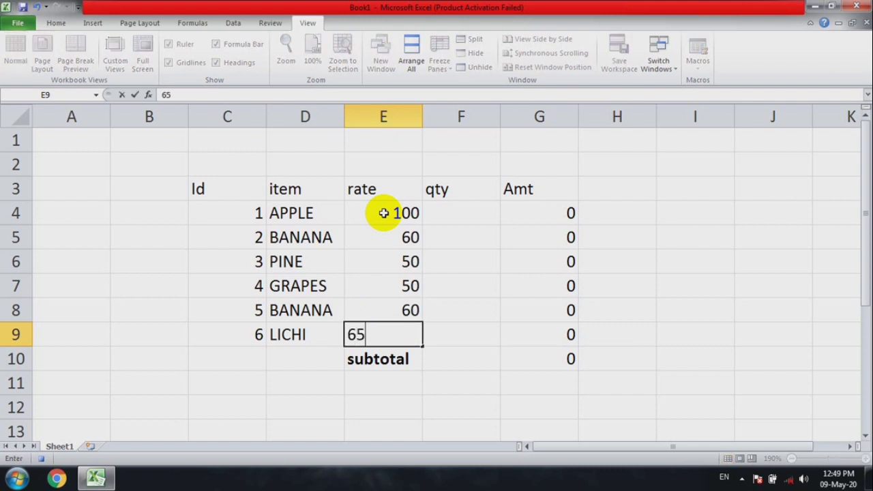
key("Tab")
Enter the quantities 2 and 6 in cells F4 and F5 under qty
key("Up")
key("Up")
key("Up")
key("Up")
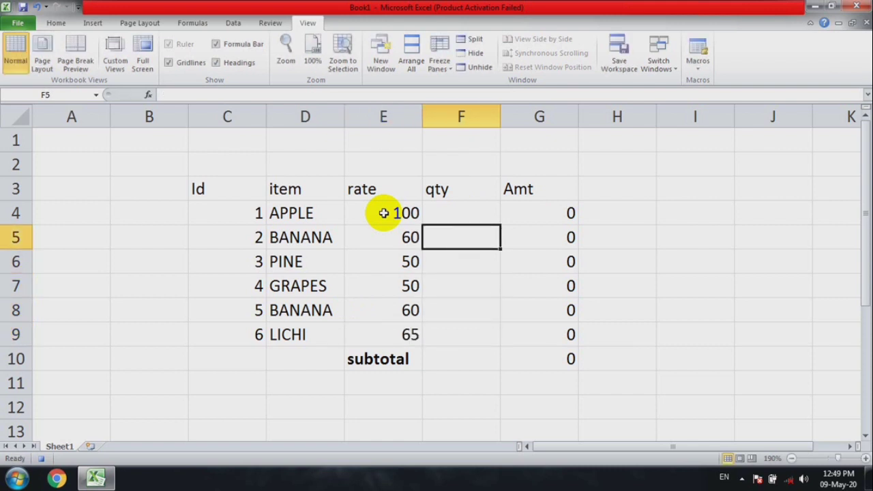
key("Up")
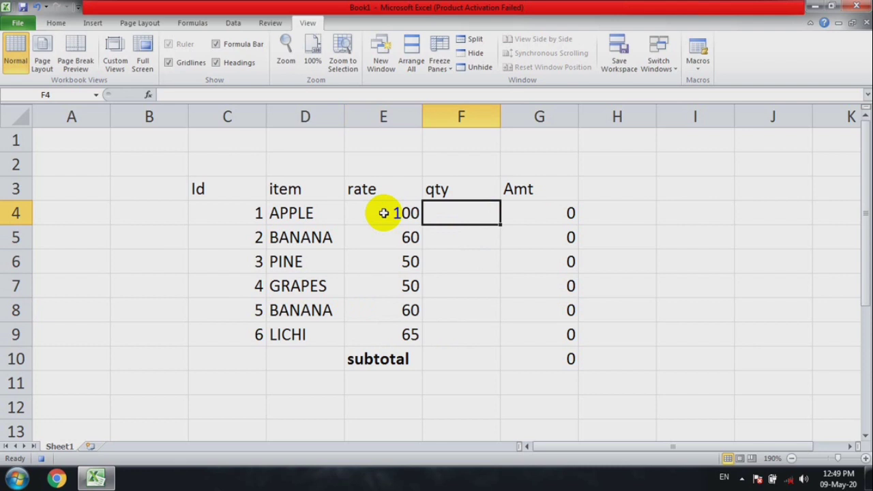
type("2")
key("Return")
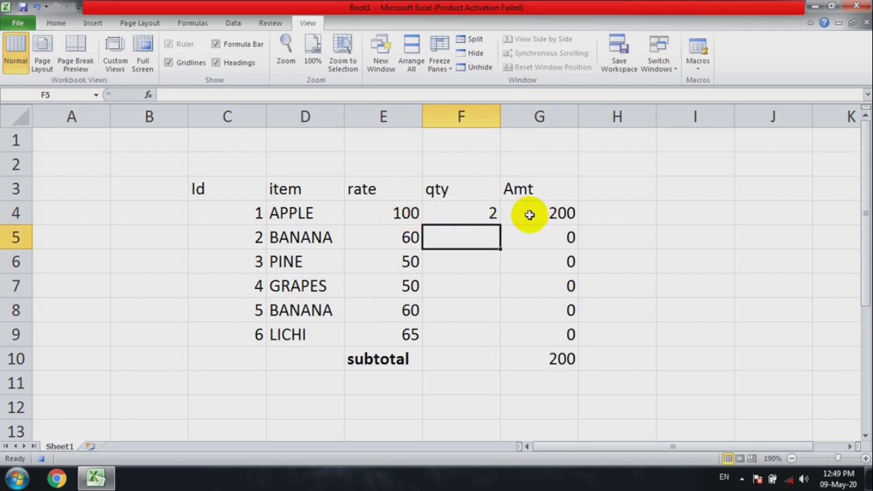
type("6")
key("Return")
Enter the quantities 2, 35, 2 and 2 in cells F6 to F9 of the qty column
type("2")
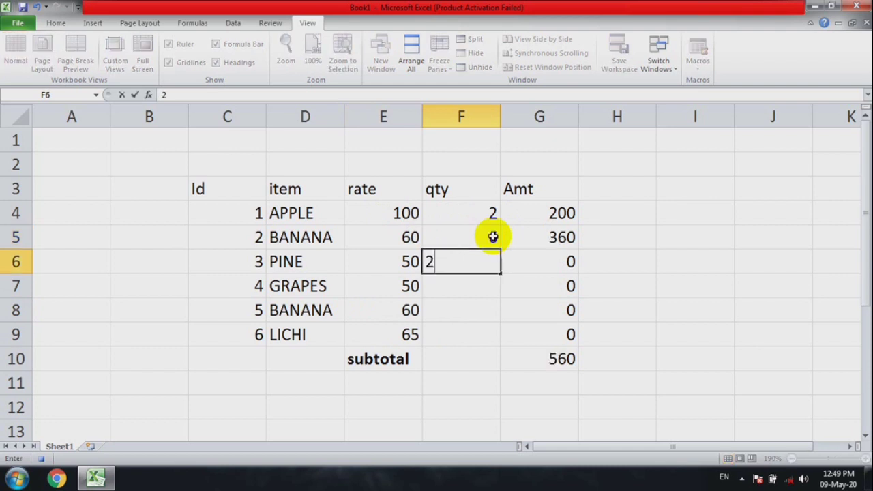
key("Return")
type("35")
key("Return")
type("2")
key("Return")
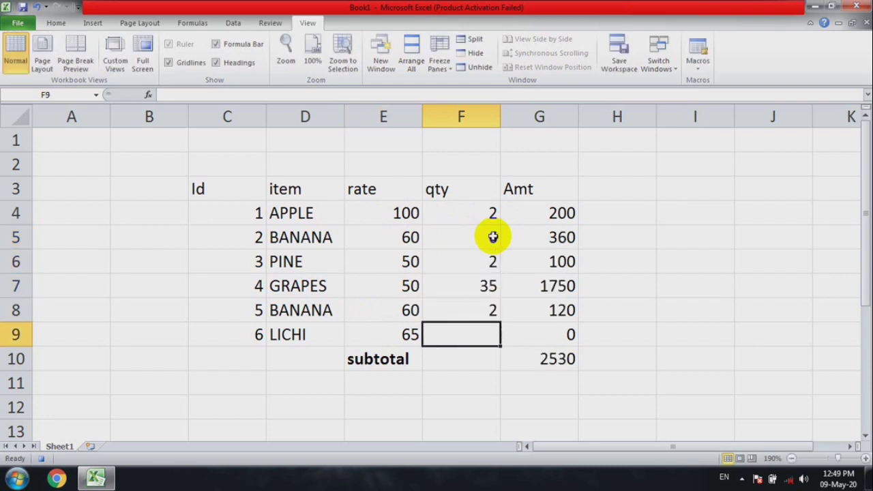
type("2")
key("Return")
Set the GRAPES quantity in cell F7 to 5
key("Right")
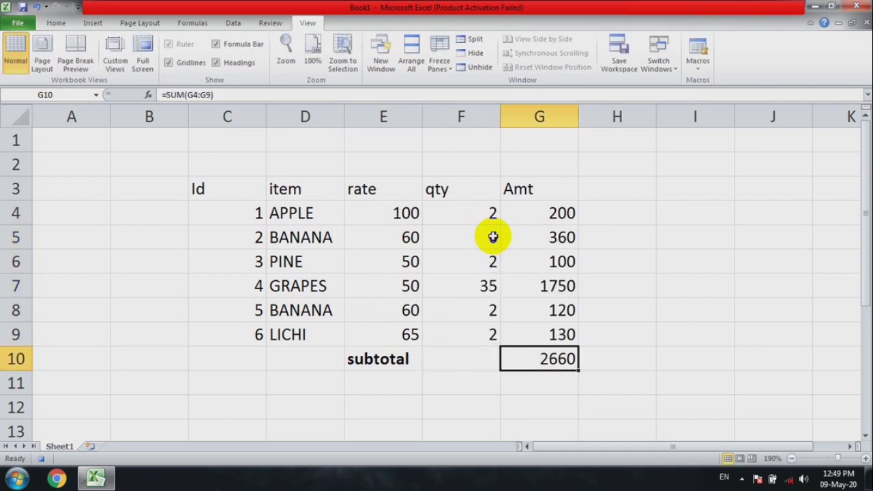
key("Up")
key("Up")
key("Up")
key("Left")
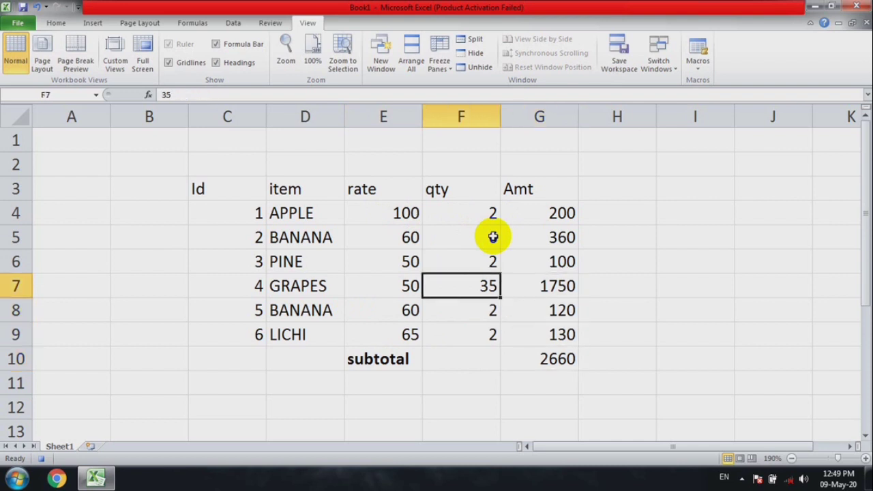
type("5")
key("Return")
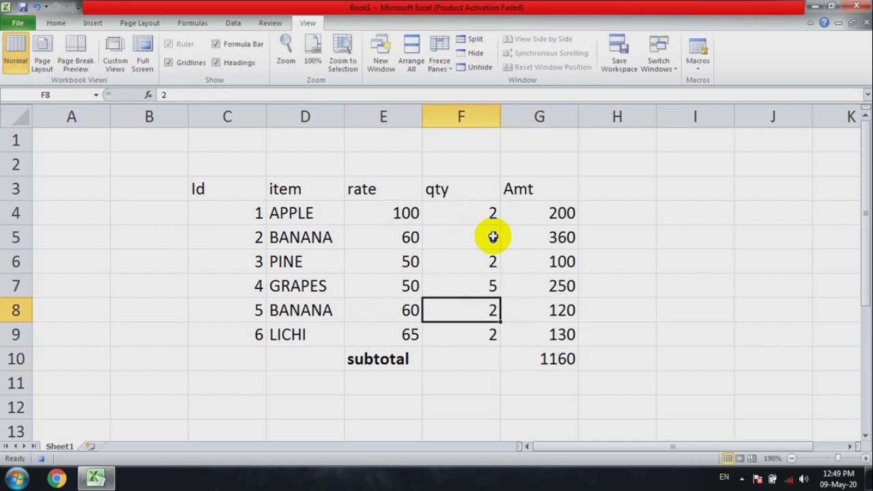
scroll(546, 335, "down", 3)
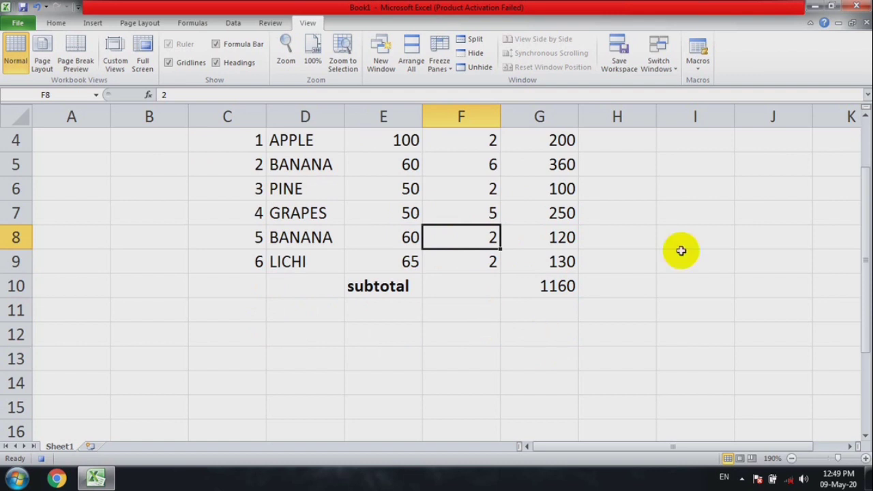
left_click_drag(864, 267, 863, 243)
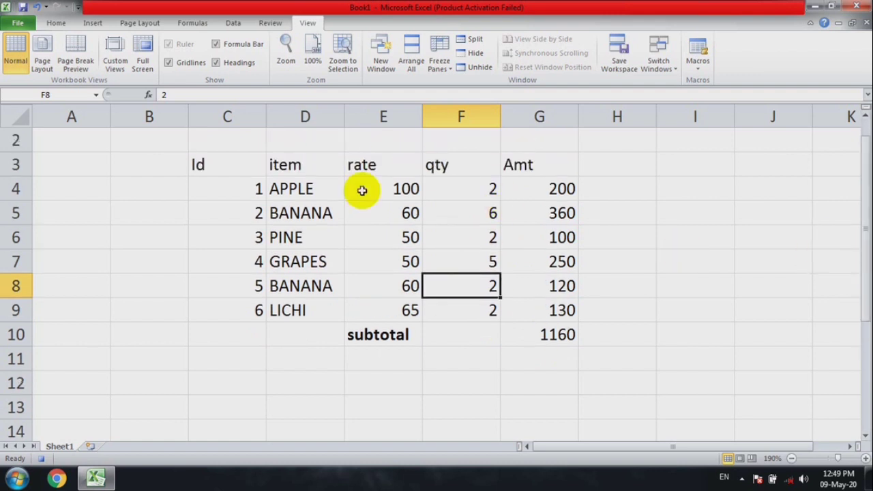
left_click_drag(218, 170, 535, 165)
left_click(250, 168)
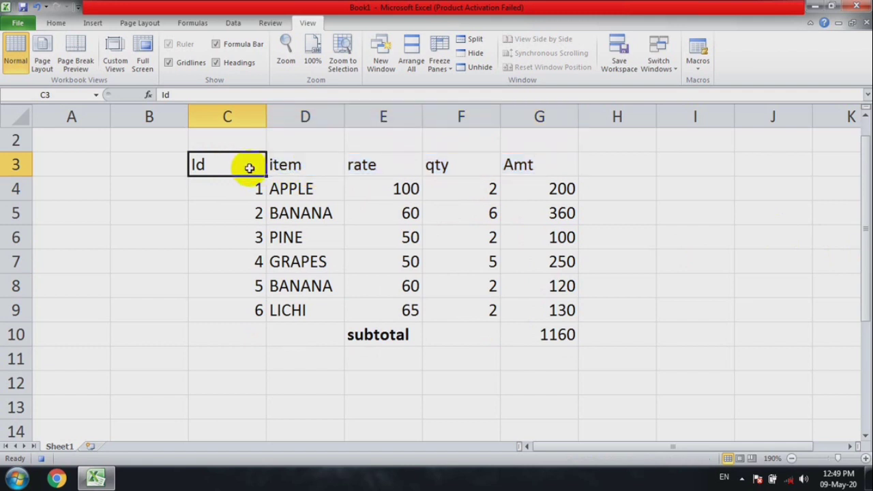
type("ID")
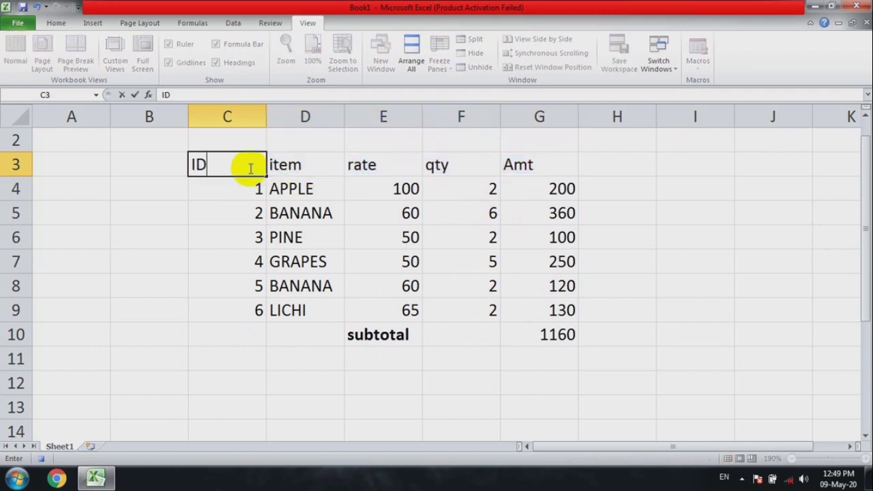
key("Tab")
type("ITEM")
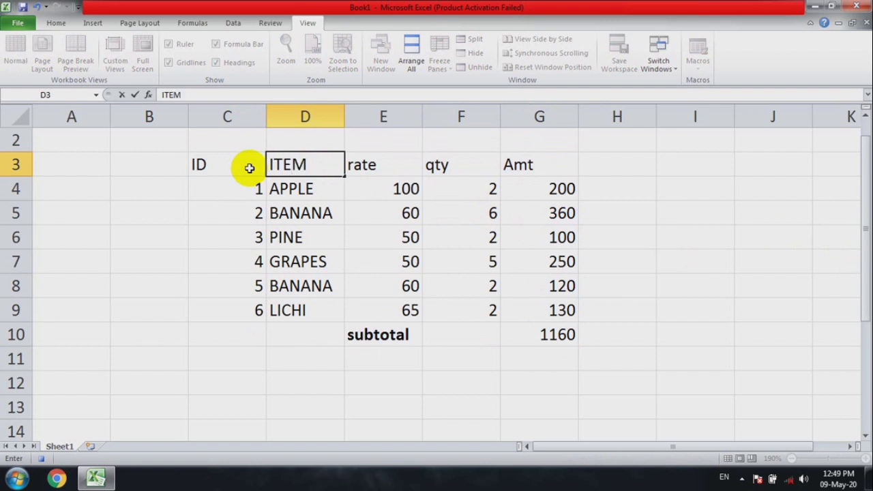
key("ctrl+z")
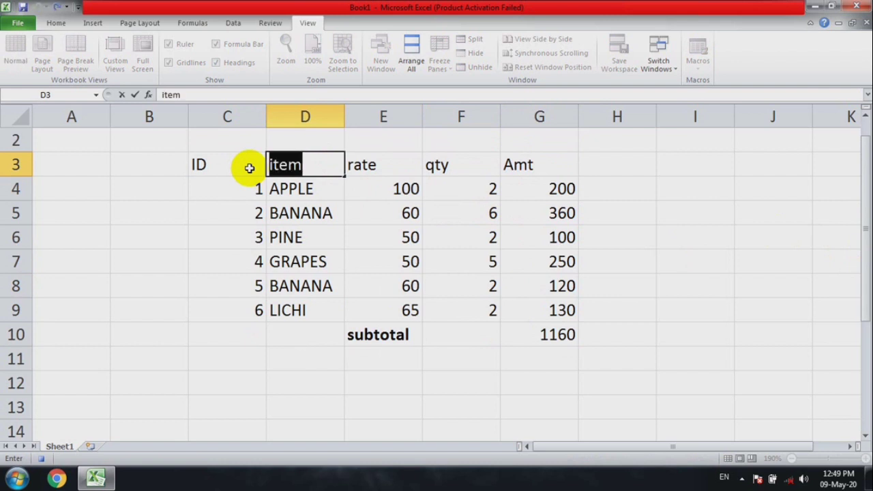
key("ctrl+y")
left_click(418, 213)
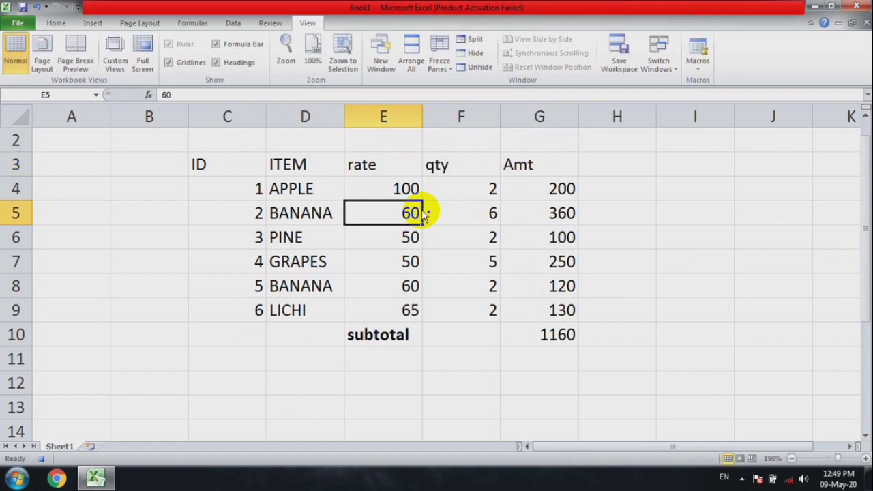
key("ctrl+z")
key("ctrl+z")
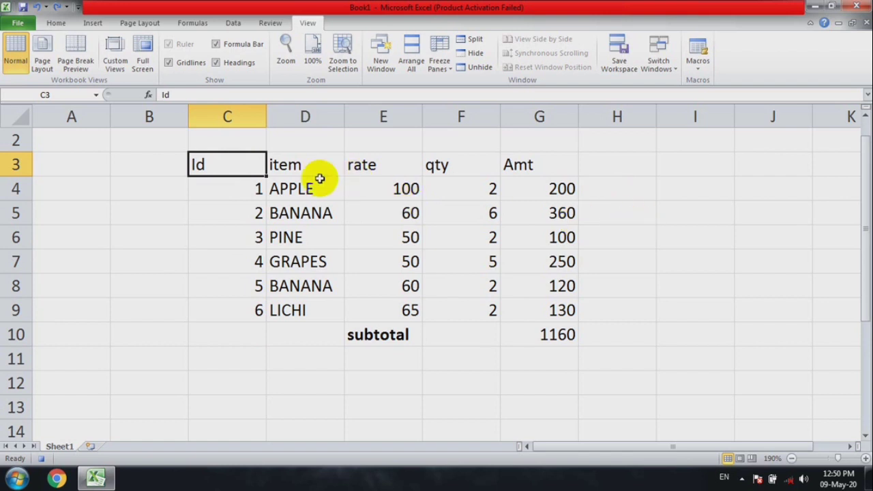
Bold the header row C3:G3 and apply All Borders to the whole table C3:G10
left_click_drag(239, 167, 552, 171)
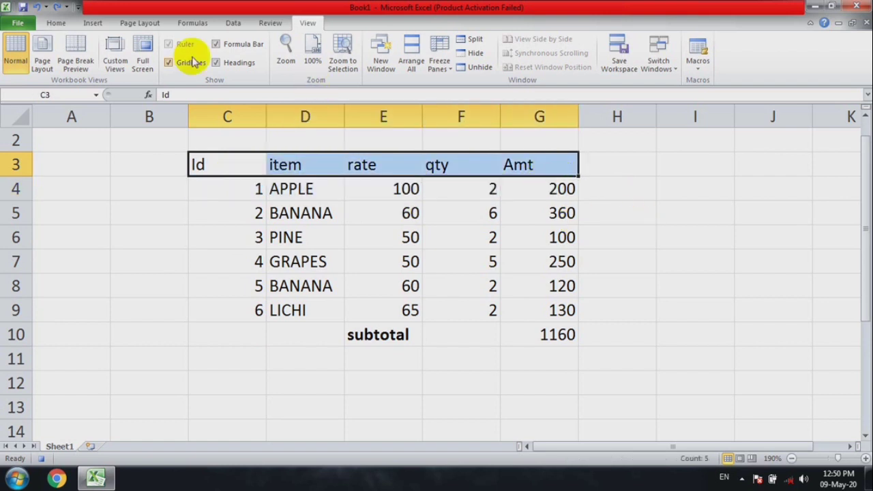
left_click(56, 22)
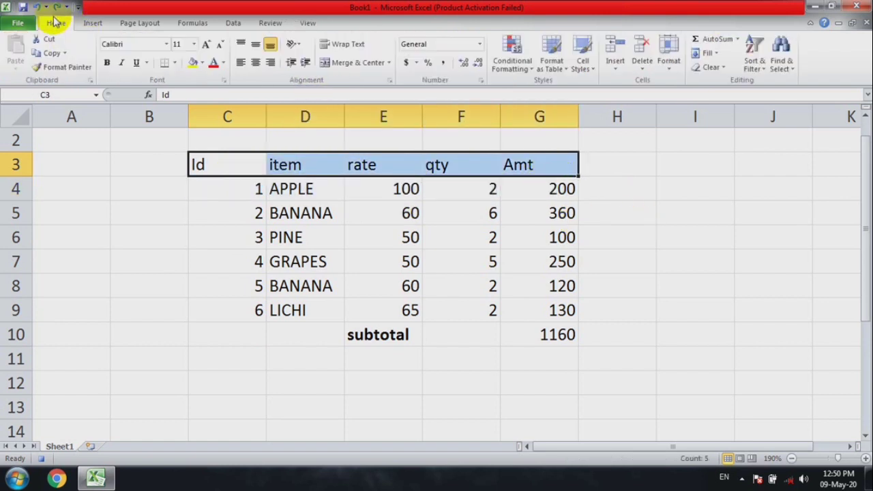
left_click(107, 62)
left_click_drag(205, 166, 538, 329)
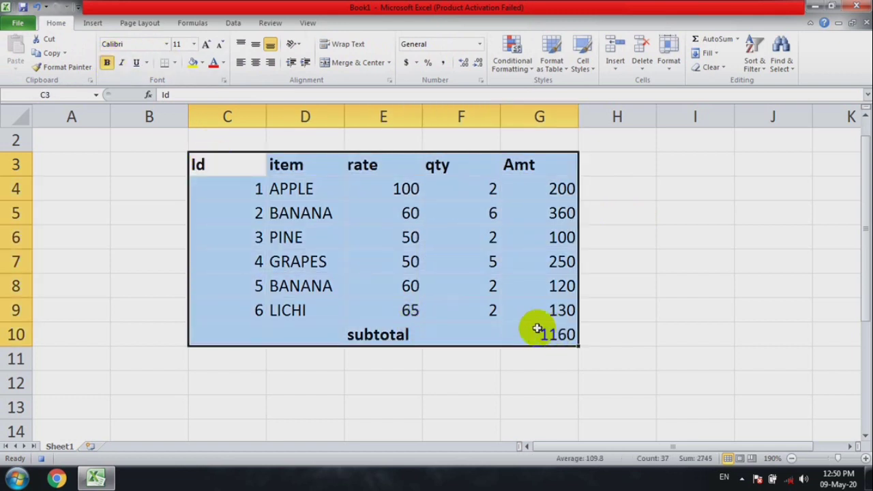
left_click(175, 63)
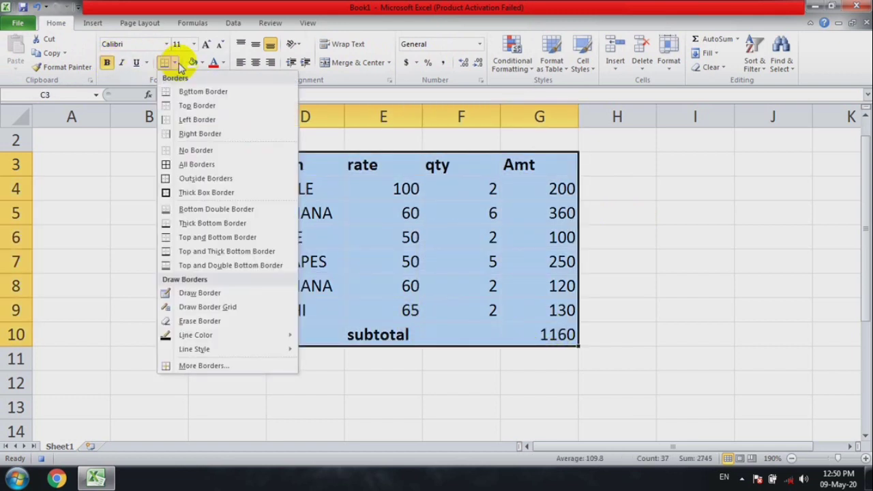
left_click(182, 164)
Fill the header row C3:G3 with yellow and colour its text red
left_click_drag(198, 162, 526, 164)
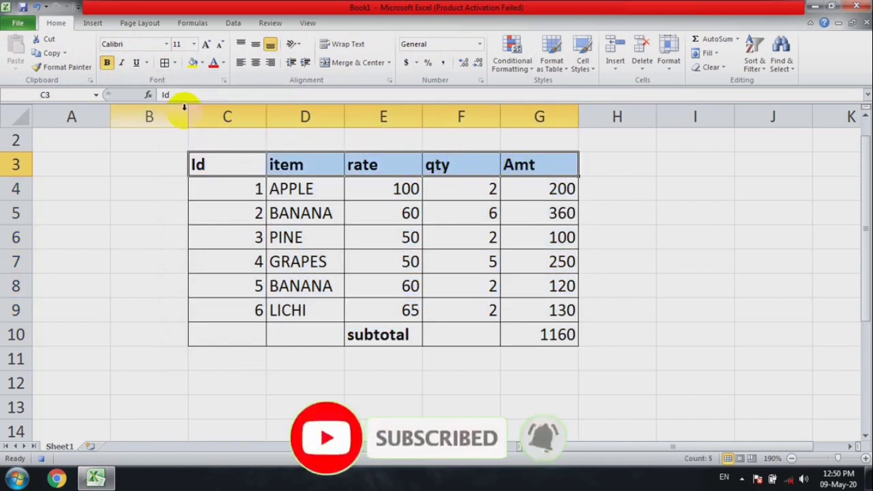
left_click(194, 63)
left_click(222, 63)
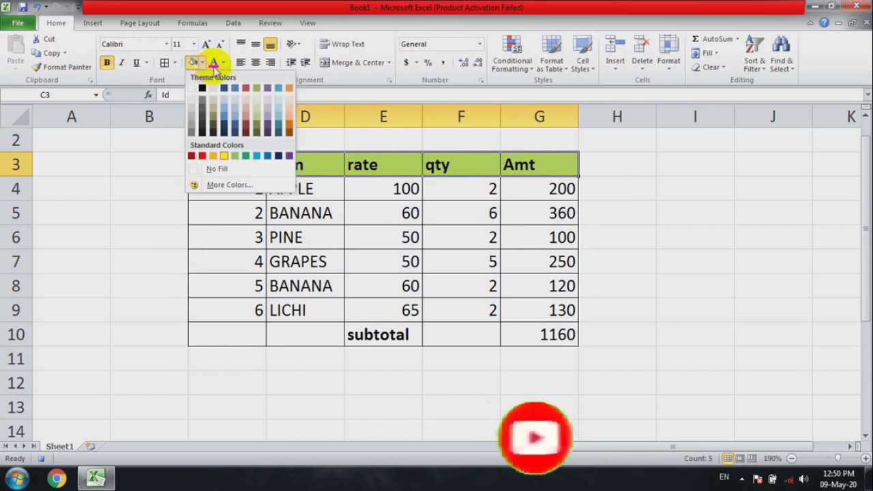
left_click(214, 62)
Fill the subtotal row C10:G10 with the standard red colour
left_click_drag(241, 193, 538, 311)
left_click_drag(268, 339, 552, 333)
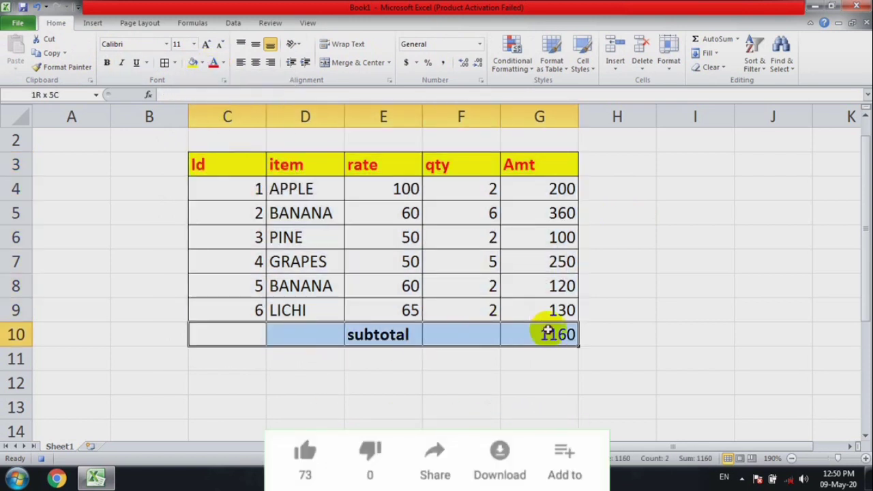
left_click(202, 63)
left_click(203, 157)
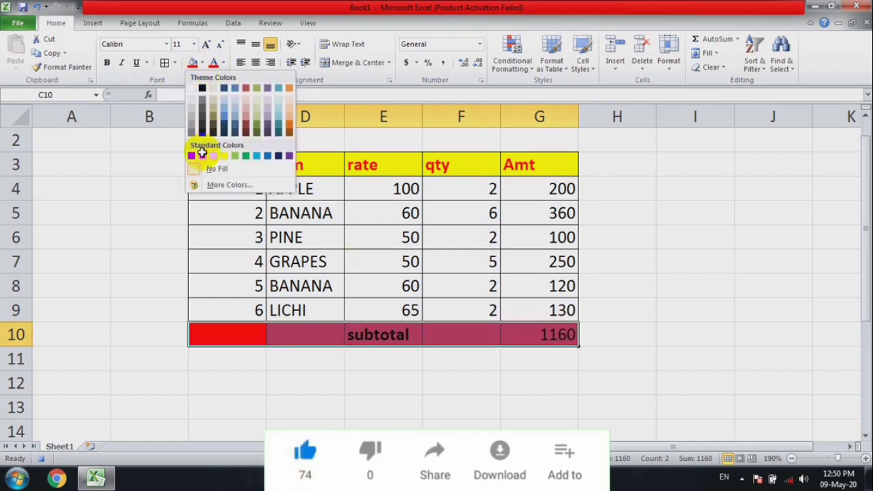
left_click(143, 216)
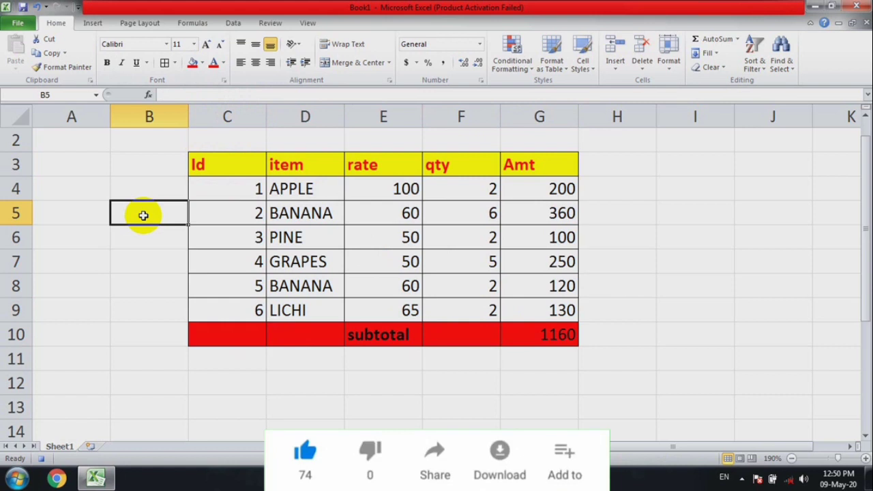
Enter the label "date" in cell D2 and the formula =TODAY() in cell E2
left_click(295, 138)
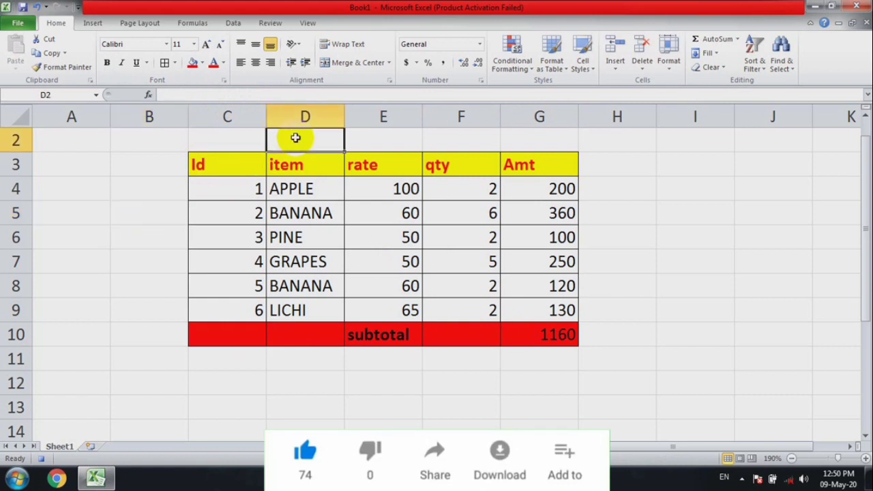
type("day")
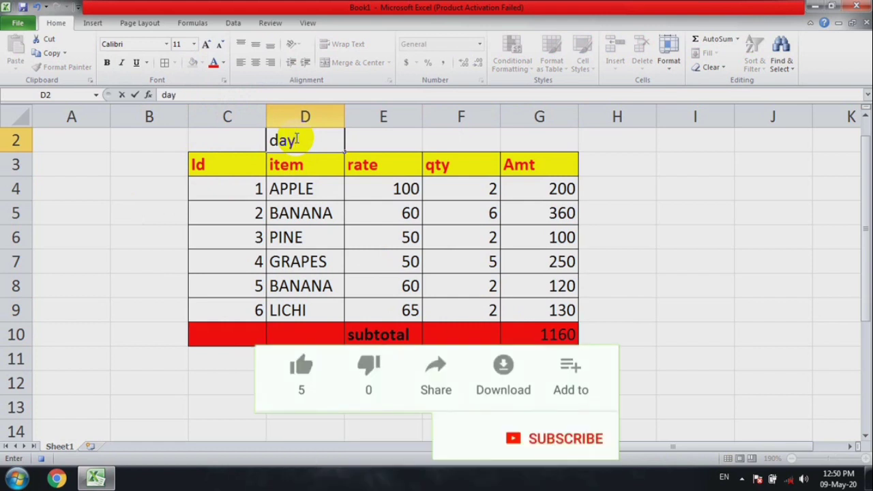
key("BackSpace")
type("te")
key("Tab")
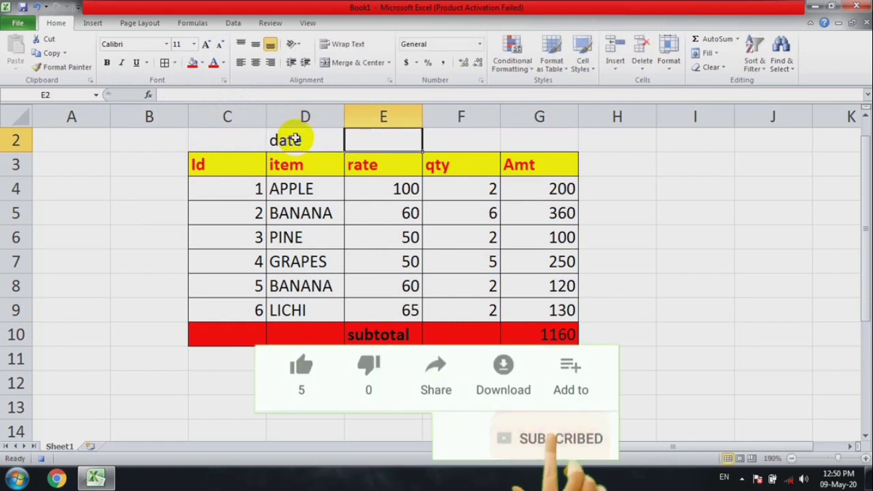
type("=t")
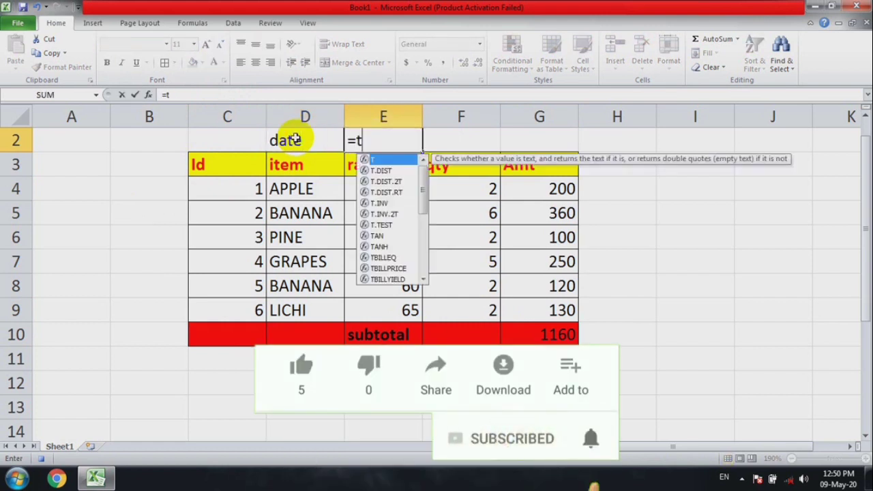
type("oda")
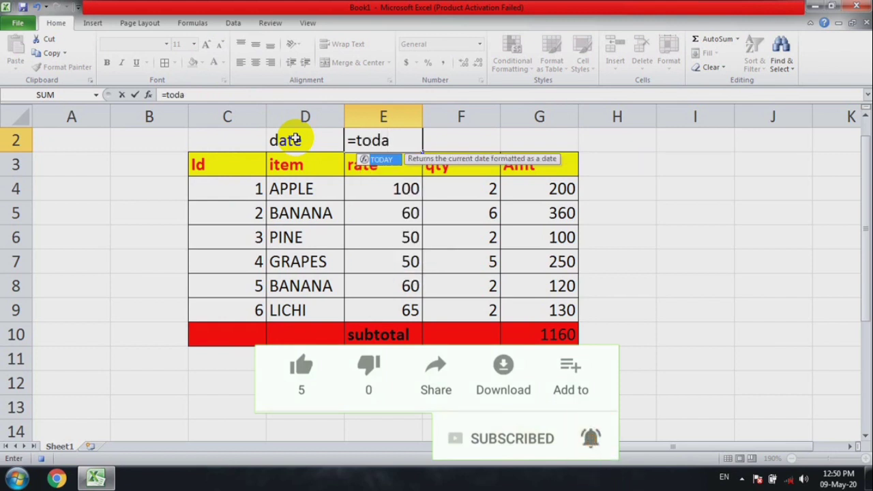
key("Tab")
type(")")
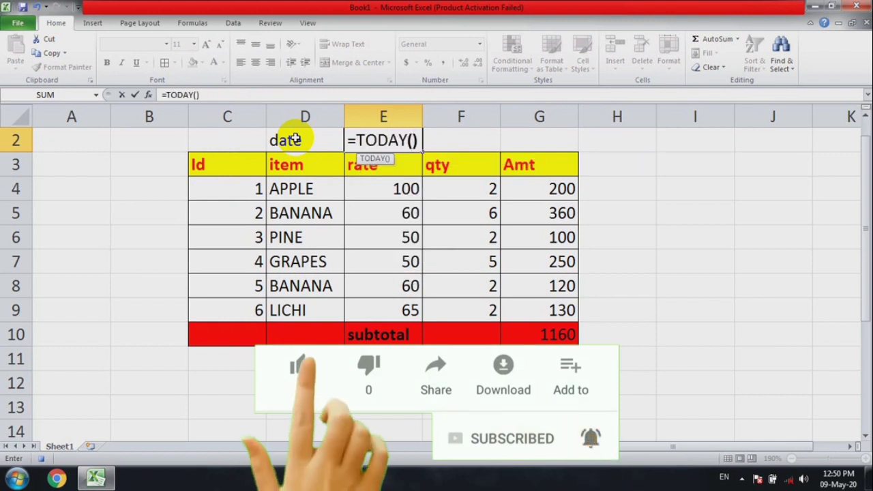
key("Return")
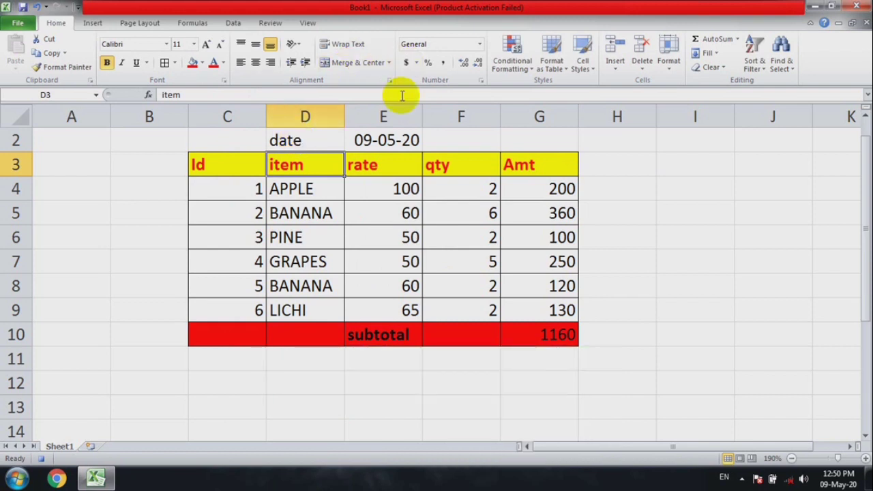
Narrow column E slightly and stop recording the macro
left_click_drag(422, 116, 418, 117)
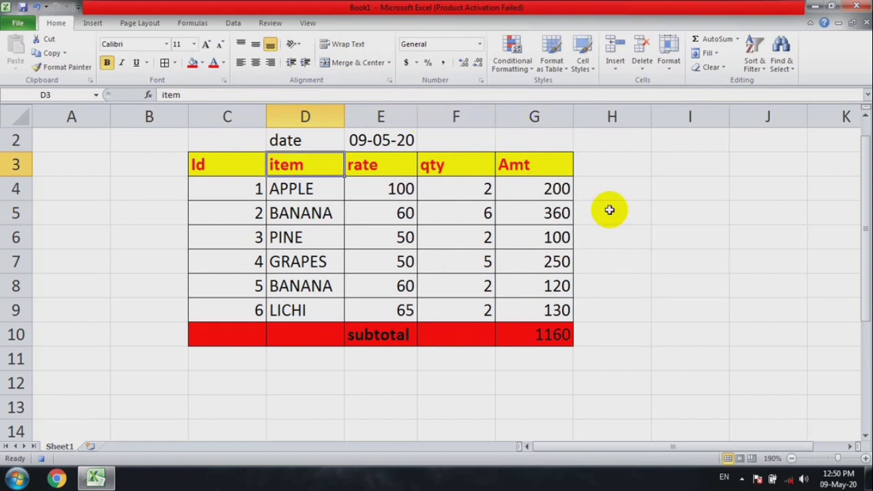
left_click(635, 252)
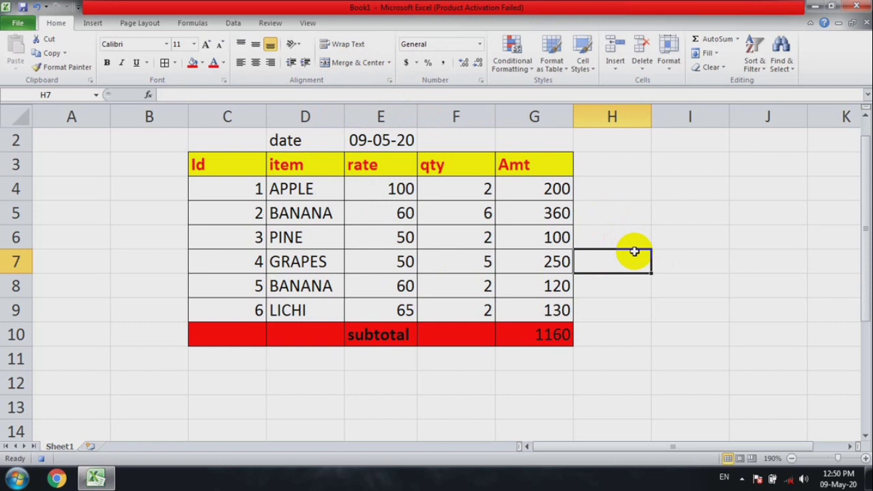
left_click(43, 460)
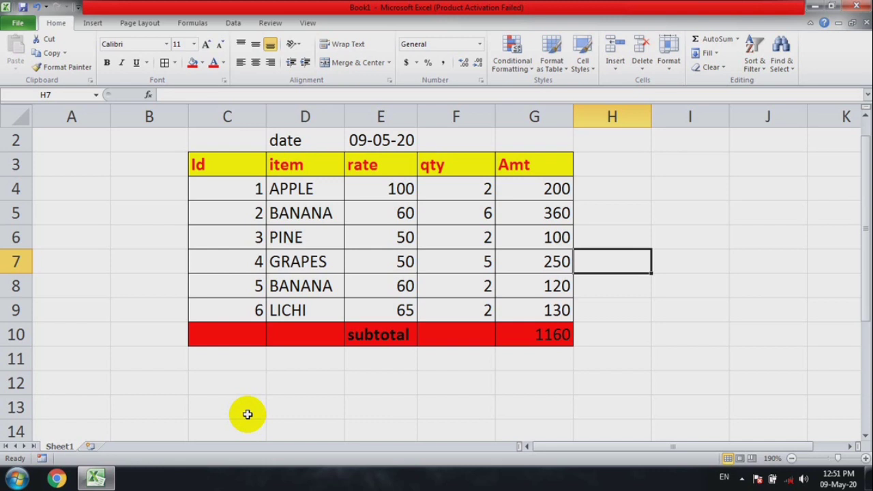
Add a new worksheet, run the recorded DATAINPUT macro on it and enlarge the view of the table range C2:G10
left_click(90, 446)
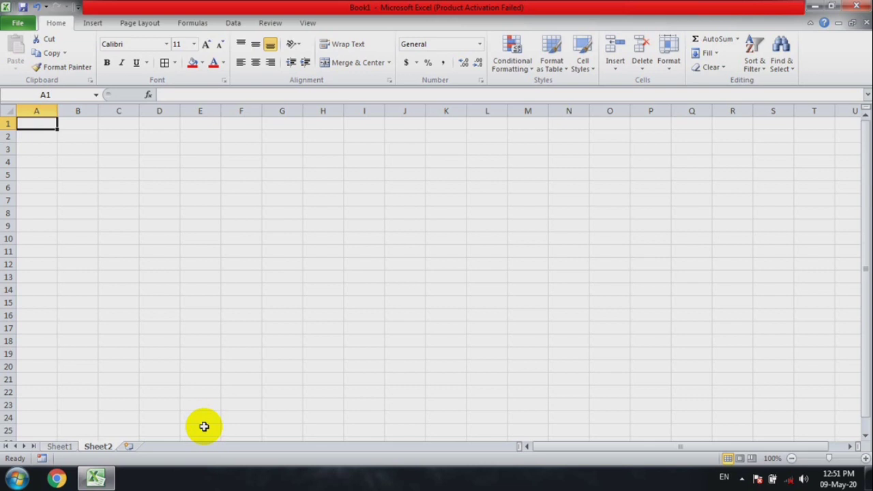
left_click(236, 172)
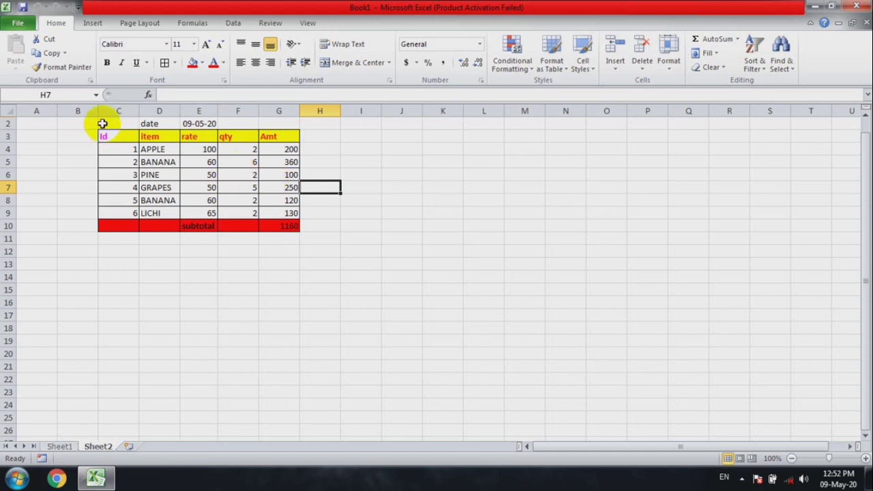
left_click_drag(101, 121, 276, 228)
left_click(865, 459)
left_click(865, 458)
left_click(865, 458)
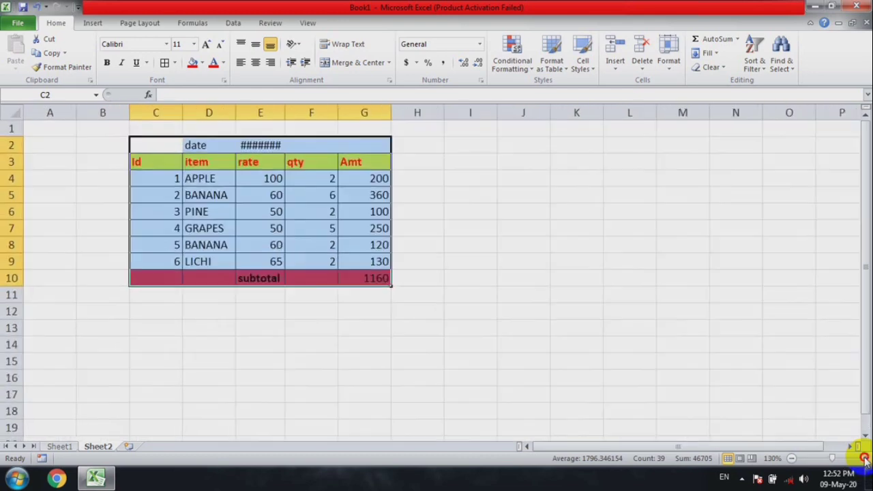
left_click(865, 459)
left_click(866, 458)
left_click(865, 458)
left_click(756, 365)
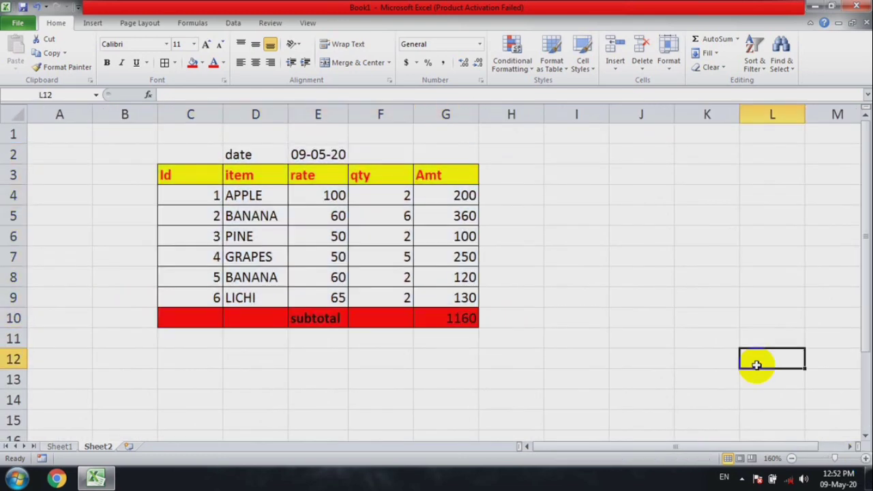
left_click(71, 448)
left_click(96, 447)
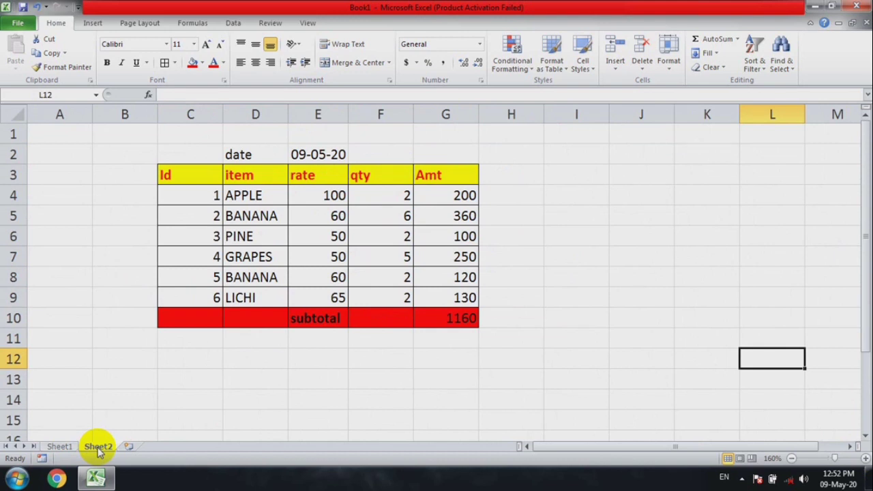
Add a third worksheet and run the DATAINPUT macro on it to build the item table again
left_click(126, 447)
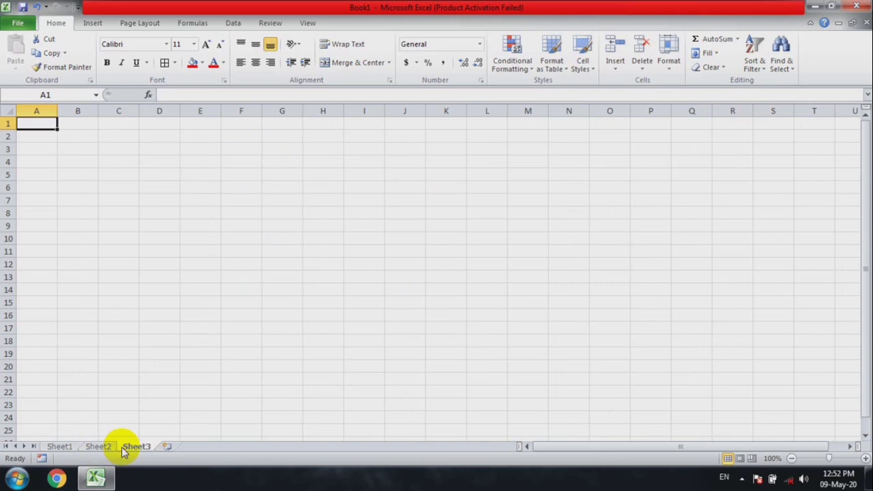
left_click(849, 459)
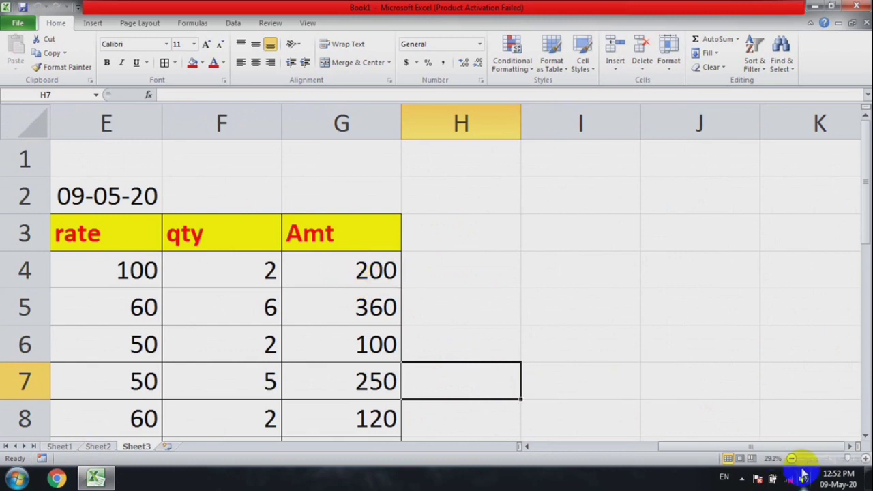
left_click(791, 458)
left_click(791, 458)
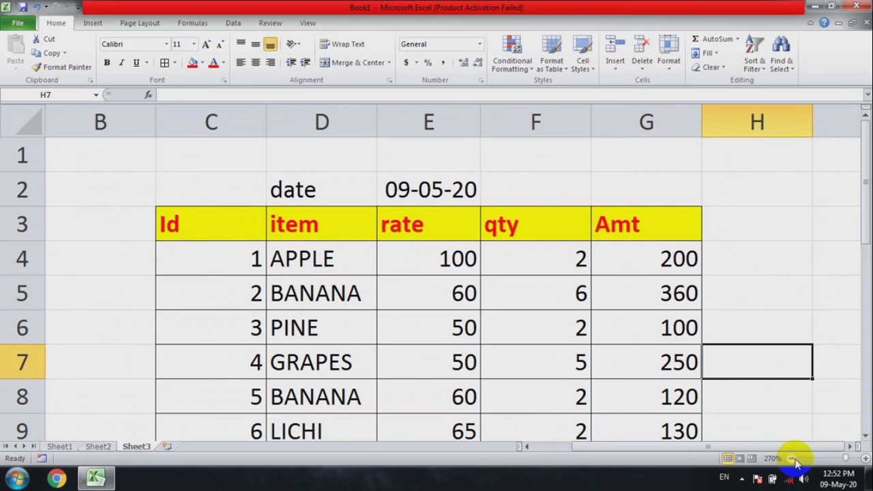
left_click_drag(861, 207, 861, 232)
Add a fourth worksheet and start recording Macro2 with shortcut letter h, stored in the Personal Macro Workbook
left_click(168, 447)
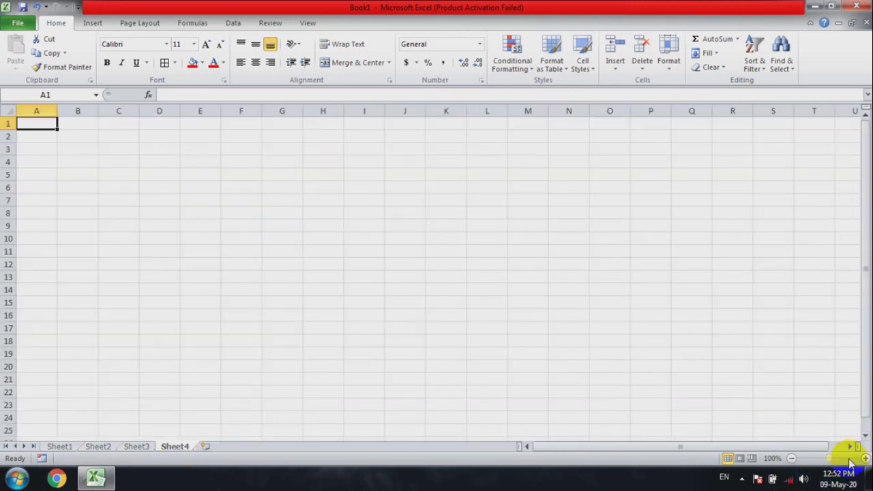
mouse_move(829, 459)
left_mouse_down()
mouse_move(849, 464)
mouse_move(842, 458)
left_mouse_up()
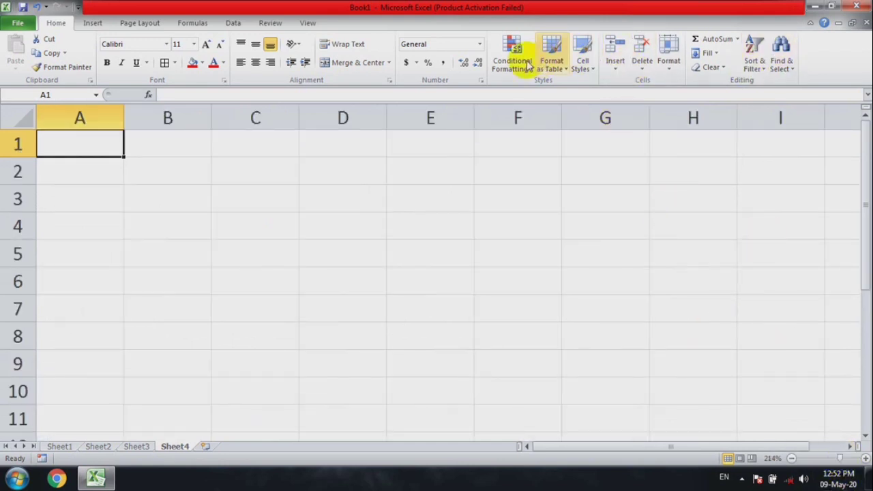
left_click(309, 22)
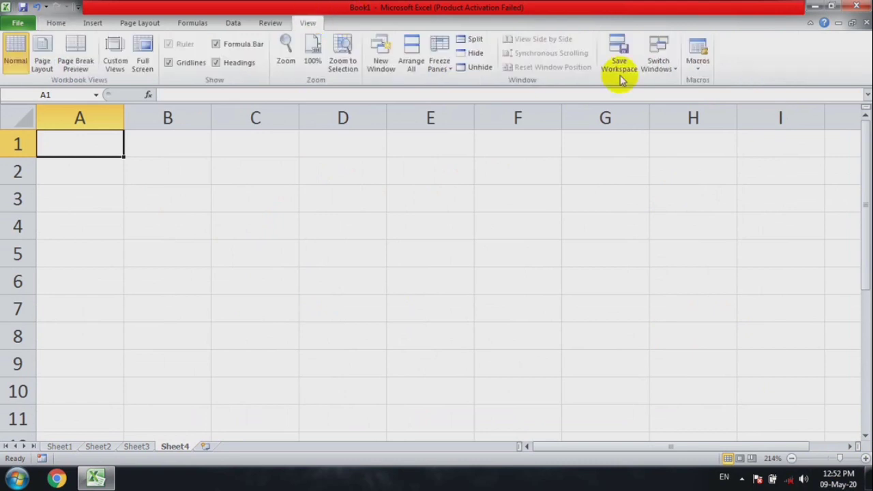
left_click(697, 74)
left_click(702, 96)
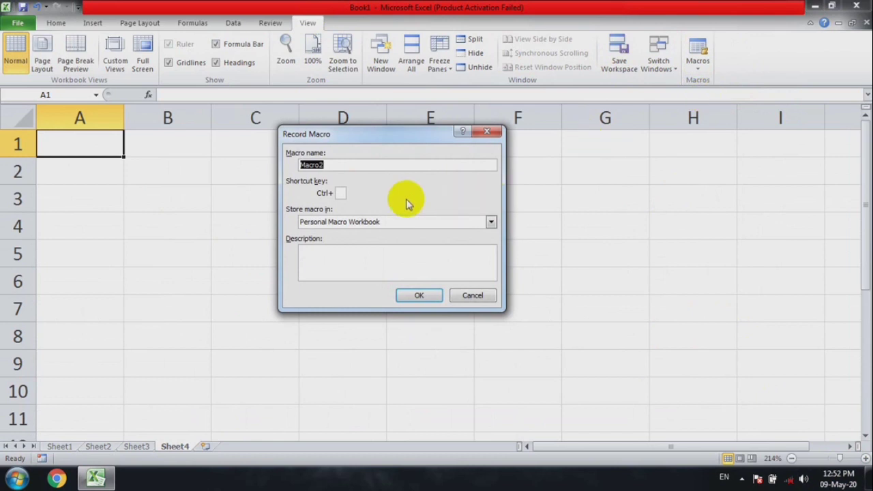
left_click(341, 193)
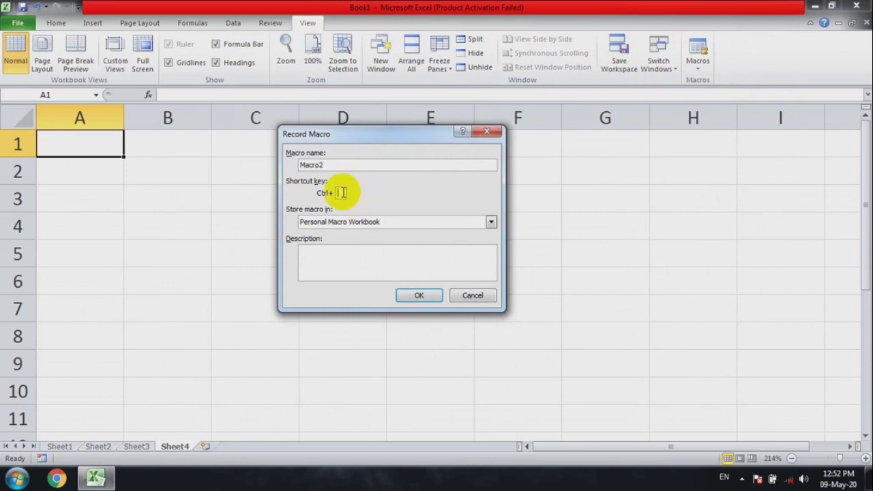
type("h")
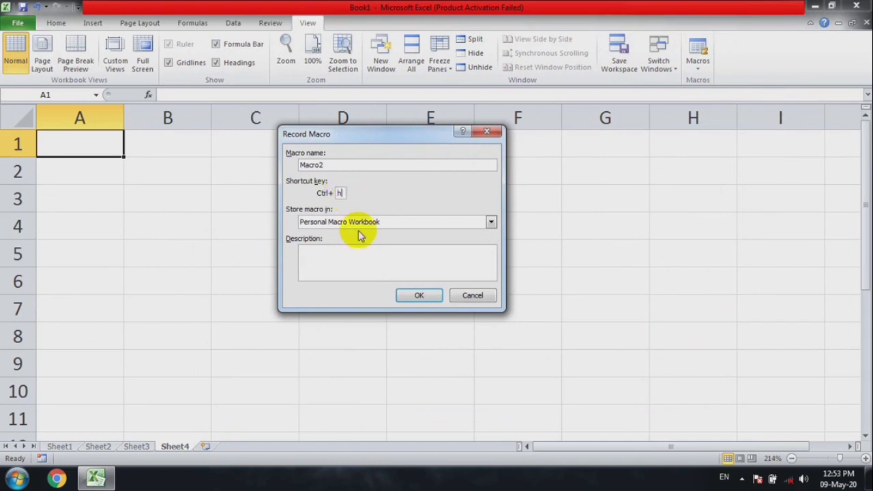
left_click(438, 297)
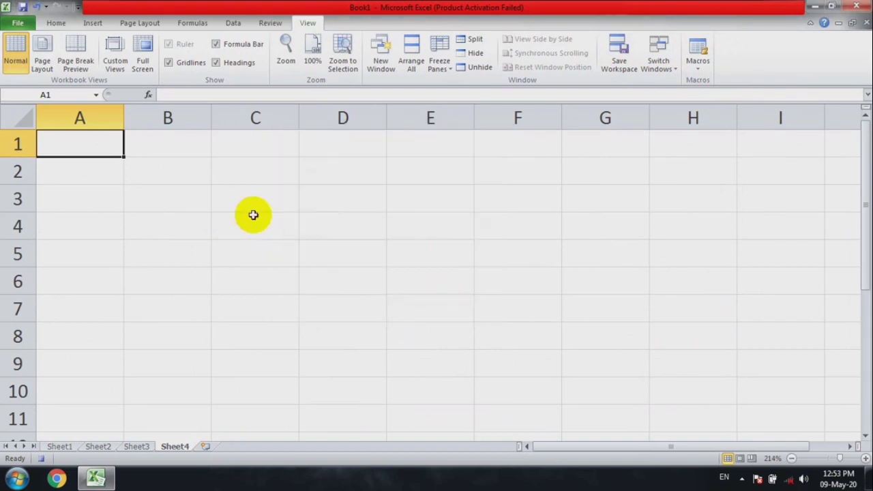
Enter the headers "empid", "emp name", "depatment" and "basic salary" in cells B2:E2
left_click(185, 170)
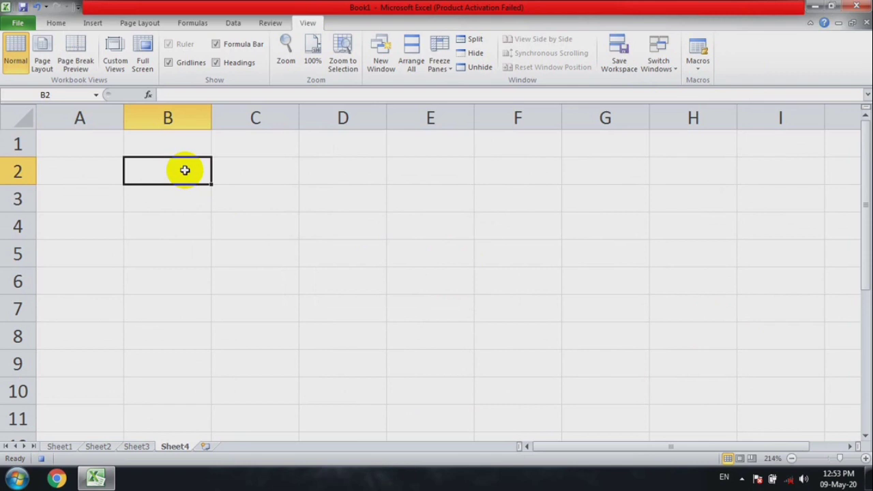
type("empi")
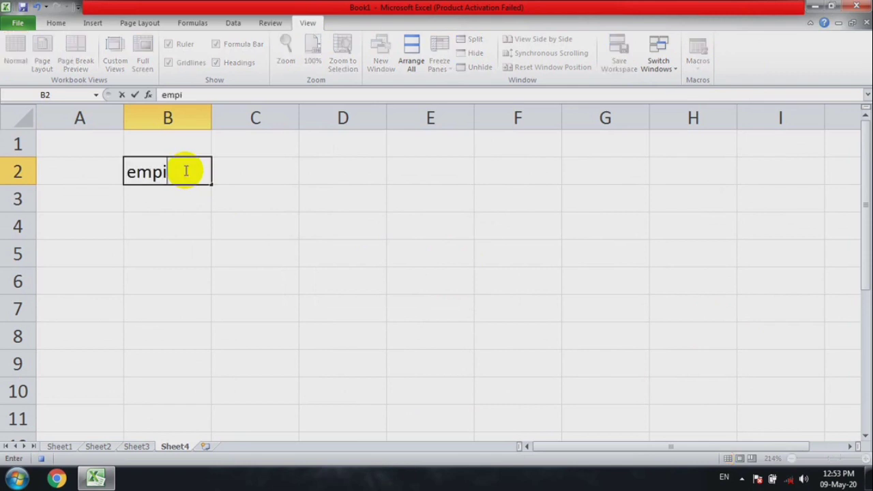
type("d")
key("Tab")
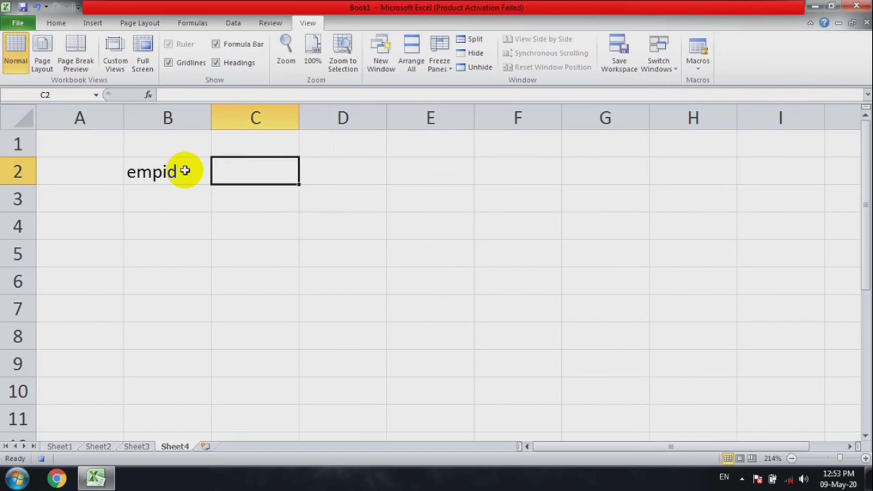
type("emp name")
key("Tab")
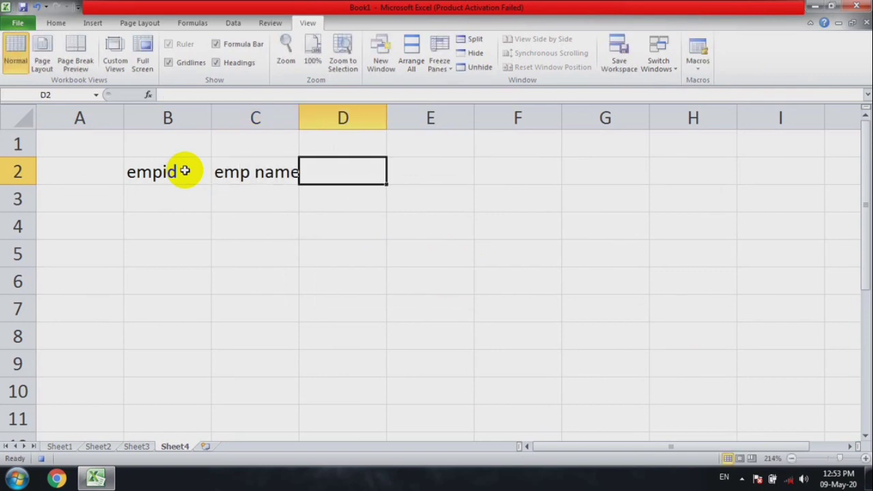
type("depa")
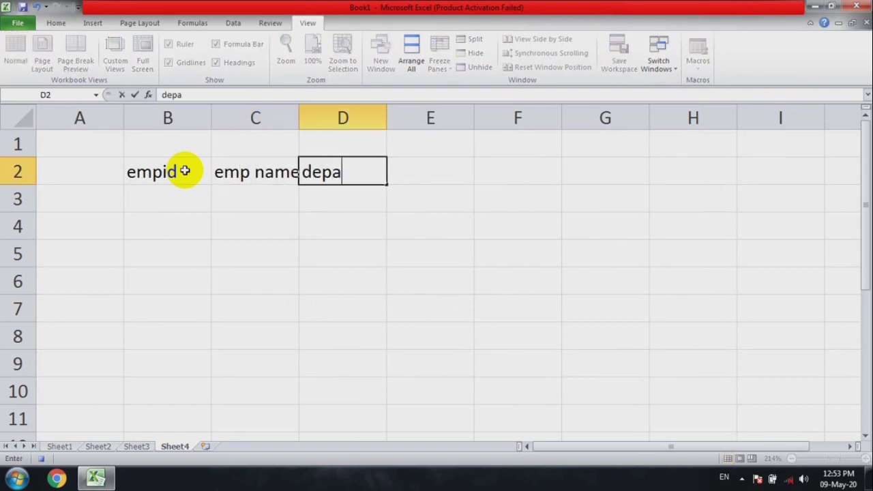
type("tment")
key("Tab")
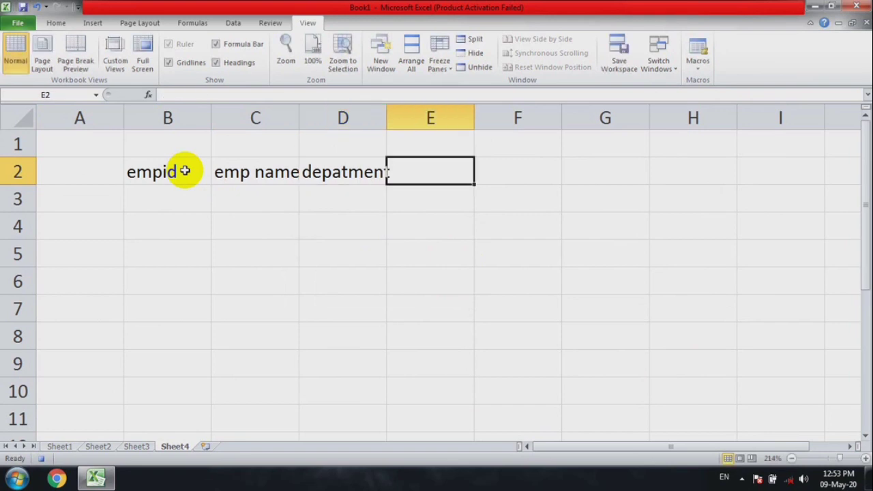
type("basic s")
type("alary")
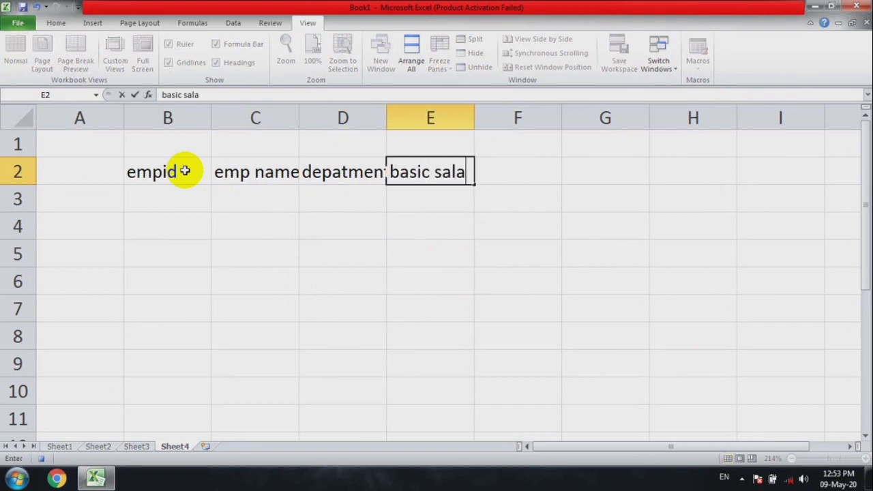
Autofit all column widths to their contents and make the headers in B2:E2 bold
right_click(25, 120)
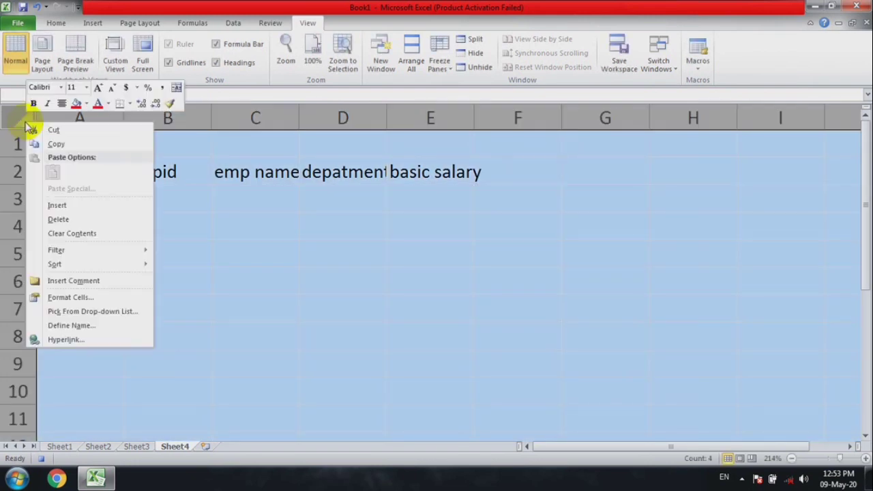
left_click(472, 113)
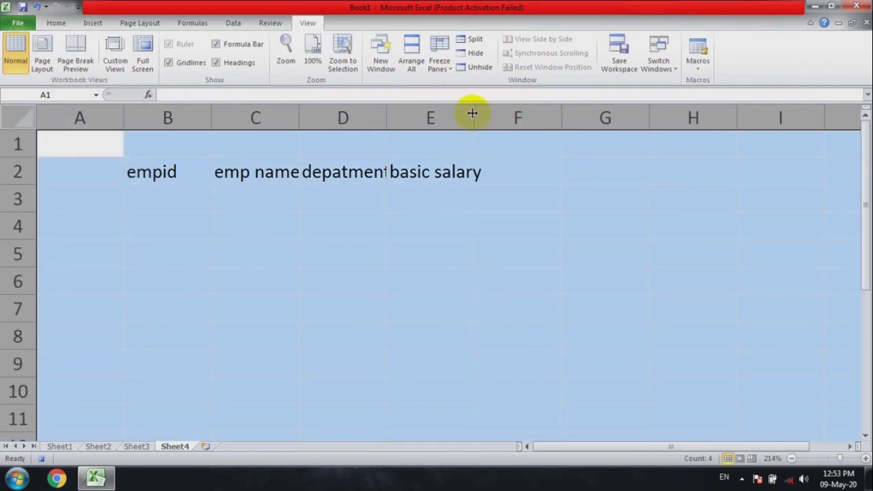
double_click(473, 113)
left_click_drag(136, 176, 484, 182)
key("ctrl+b")
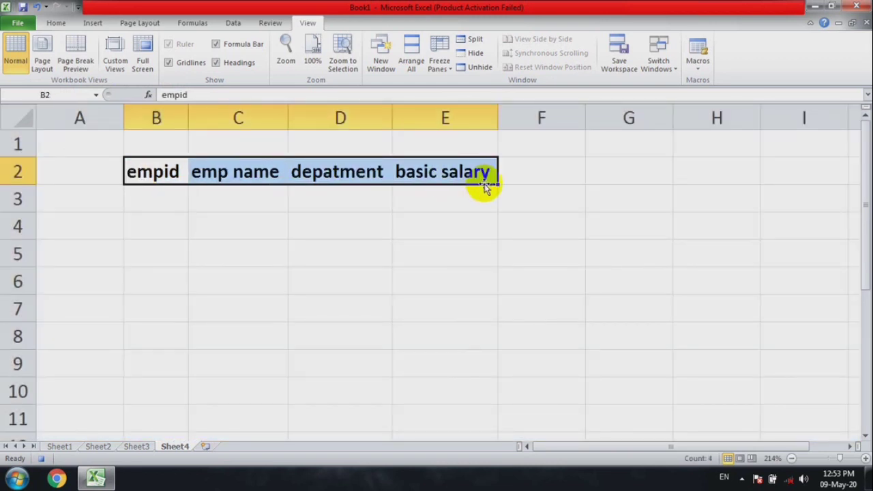
Enter the first employee ID in cell B3 and extend it as a consecutive series down to B8
left_click(156, 196)
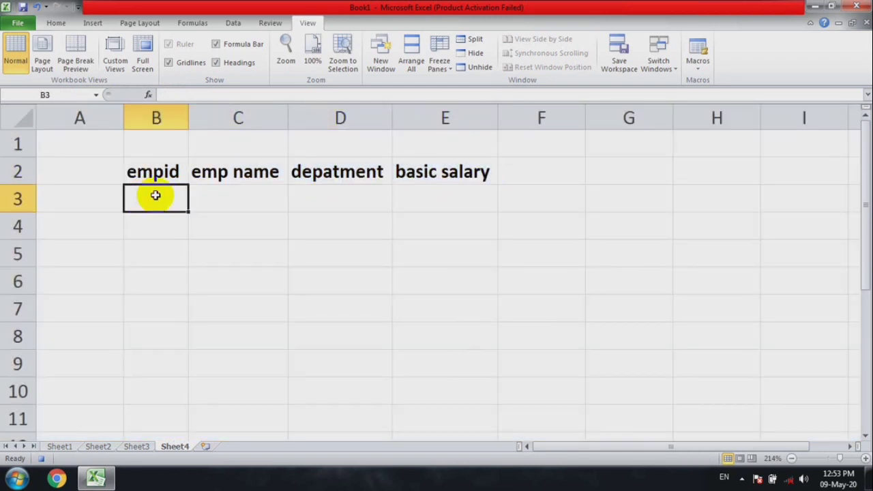
type("1001")
key("ctrl+Return")
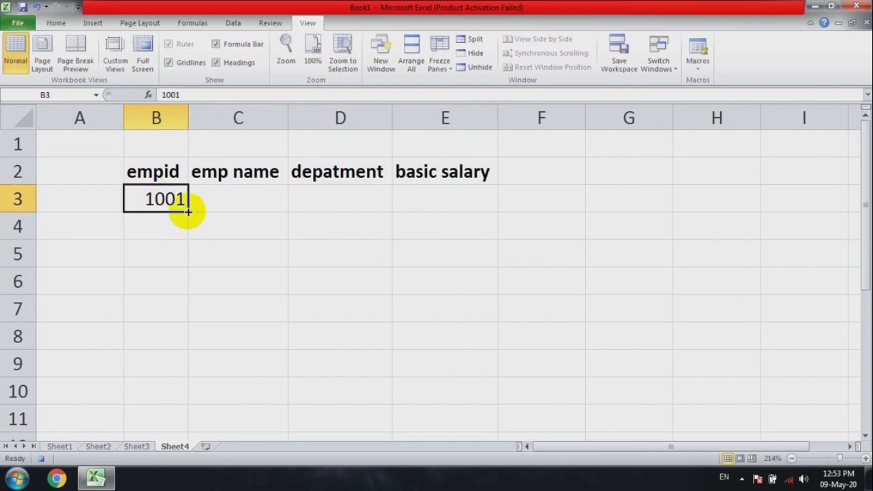
left_click_drag(188, 211, 191, 345)
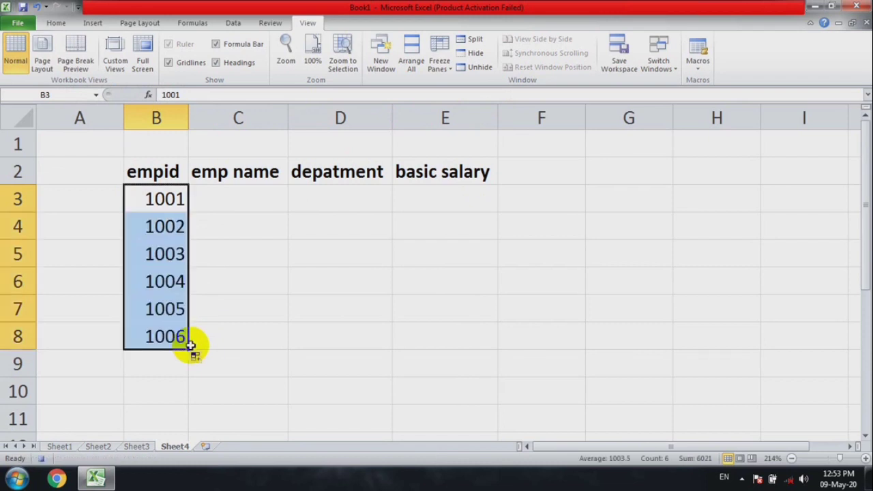
Enter the first three employees' names under "emp name" in cells C3:C5
left_click(234, 202)
type("ram")
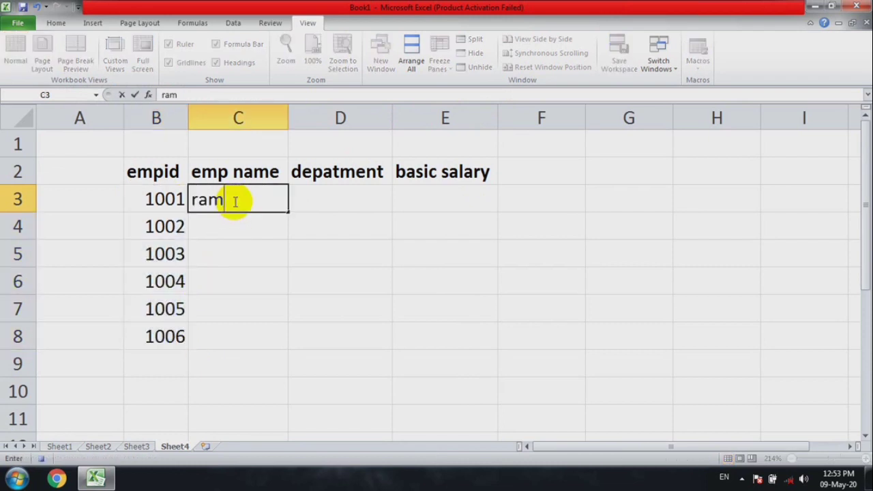
key("Return")
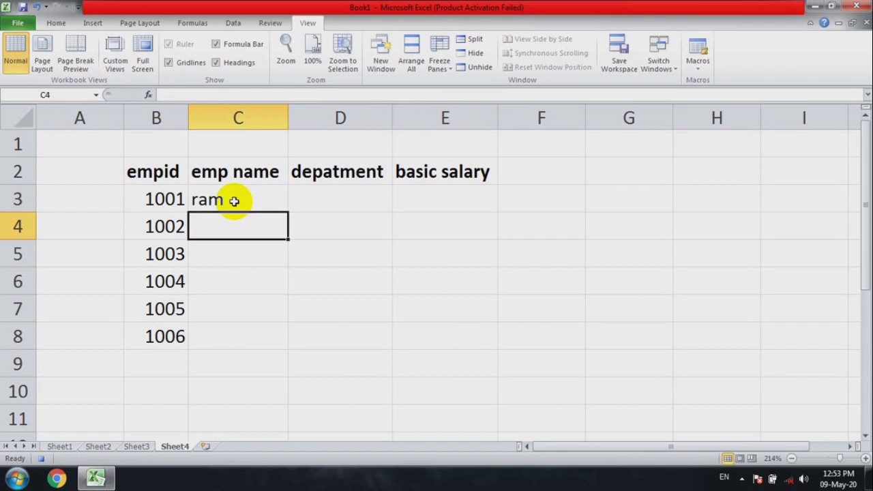
type("shta")
key("BackSpace")
key("BackSpace")
key("BackSpace")
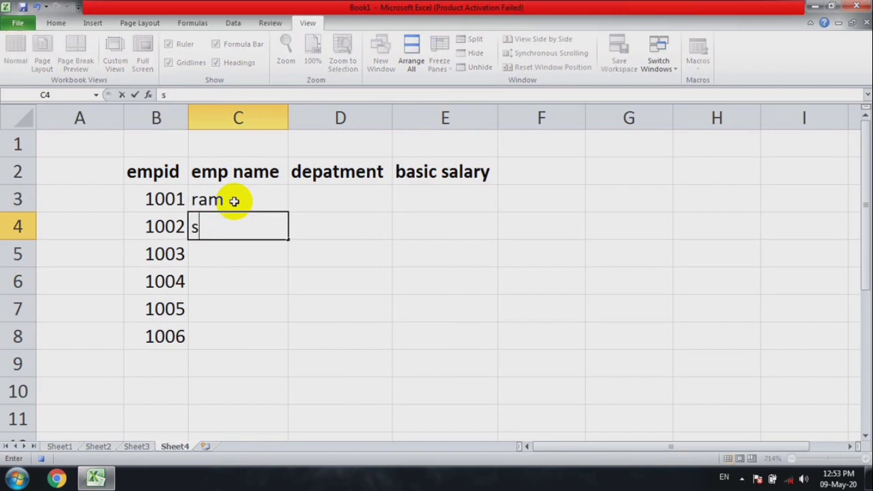
key("BackSpace")
type("syam")
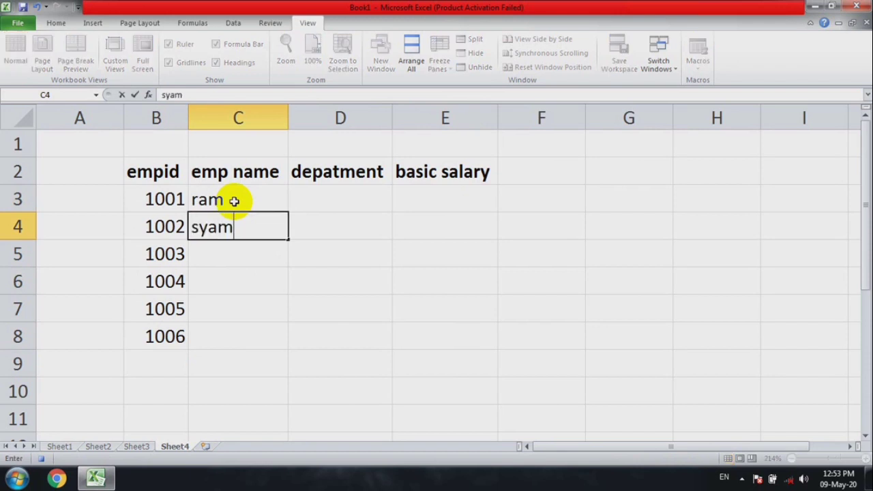
key("Return")
type("mukesh")
key("Return")
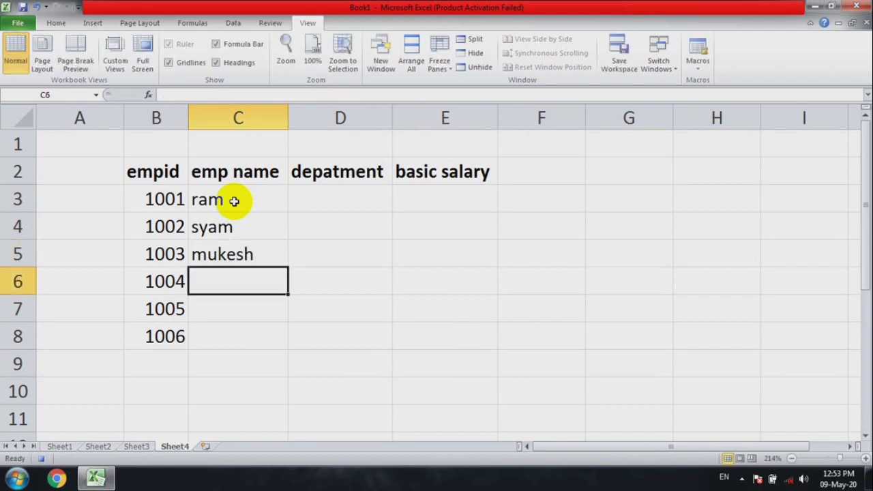
Enter the remaining three employees' names under "emp name" in cells C6:C8
type("dinesh")
key("Return")
type("sa")
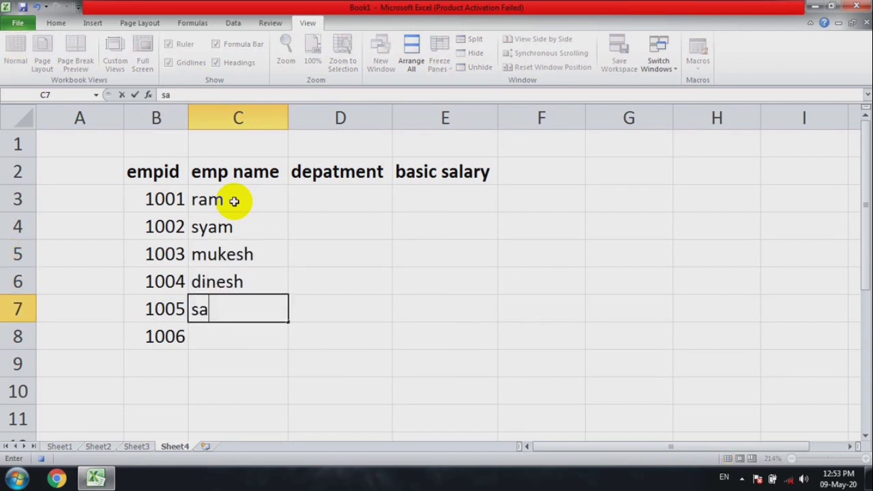
type("ilesh")
key("Return")
type("akhil")
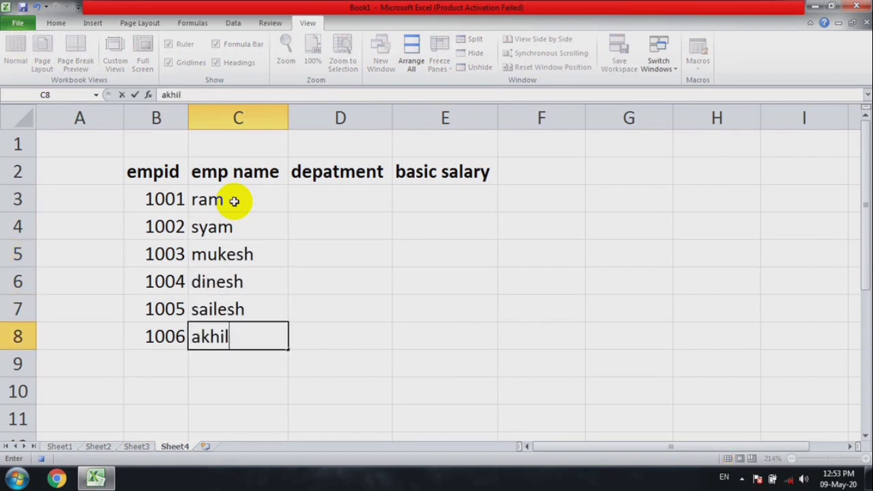
type("esh")
key("Tab")
Enter the departments man, saler and mkt for the first three employees in cells D3:D5
key("Up")
key("Up")
key("Up")
key("Up")
key("Up")
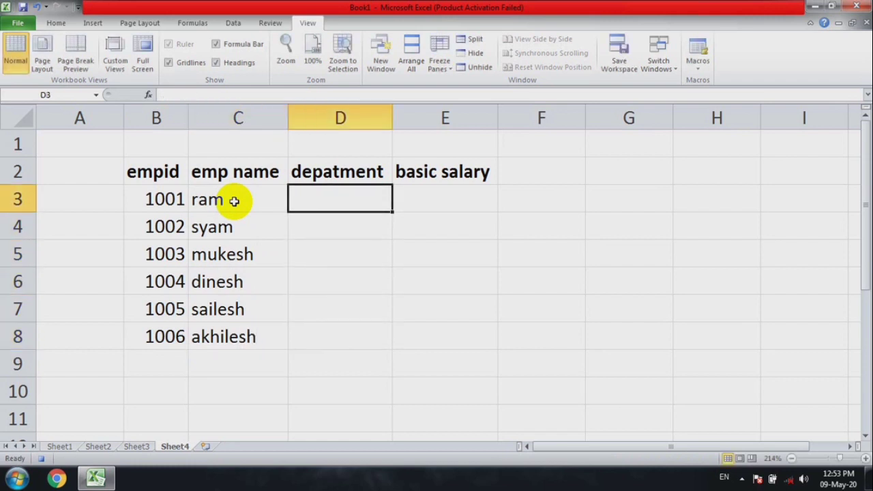
type("man")
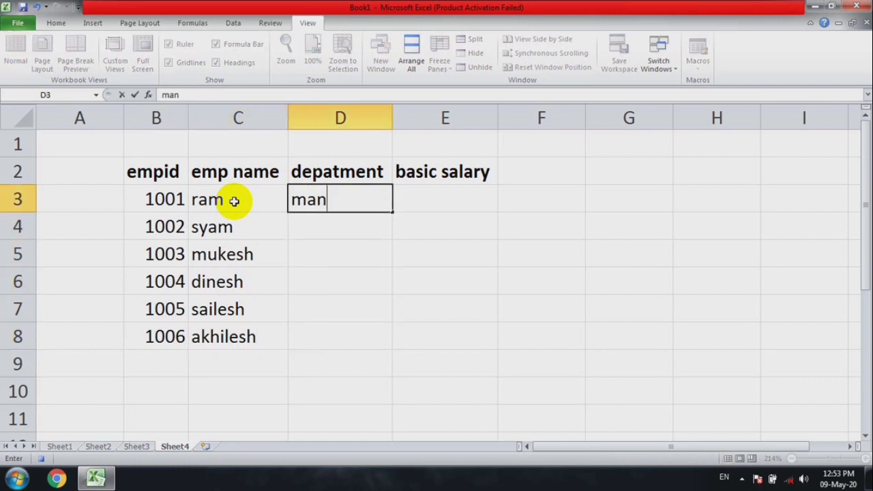
key("Return")
type("sale")
key("Return")
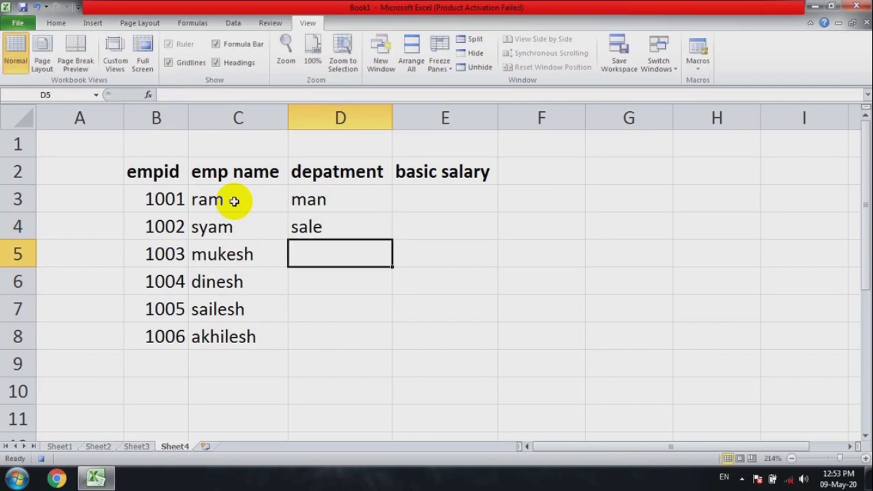
key("Up")
type("saler")
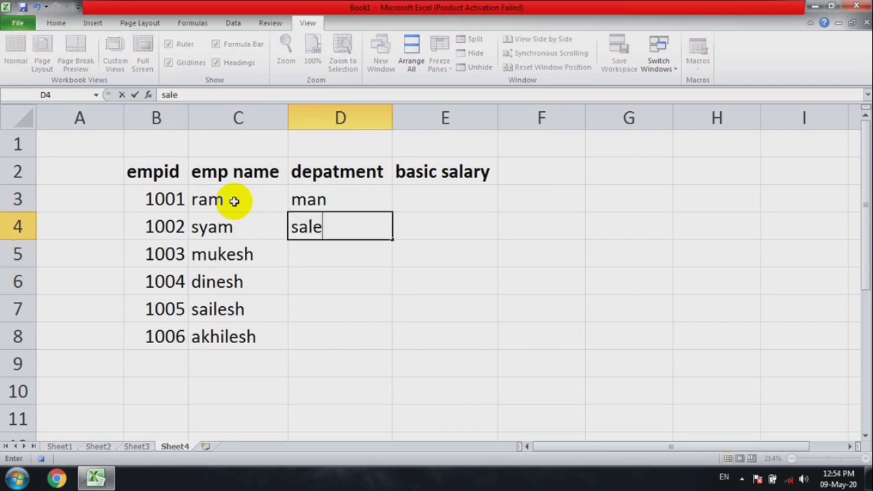
key("Return")
type("mkt")
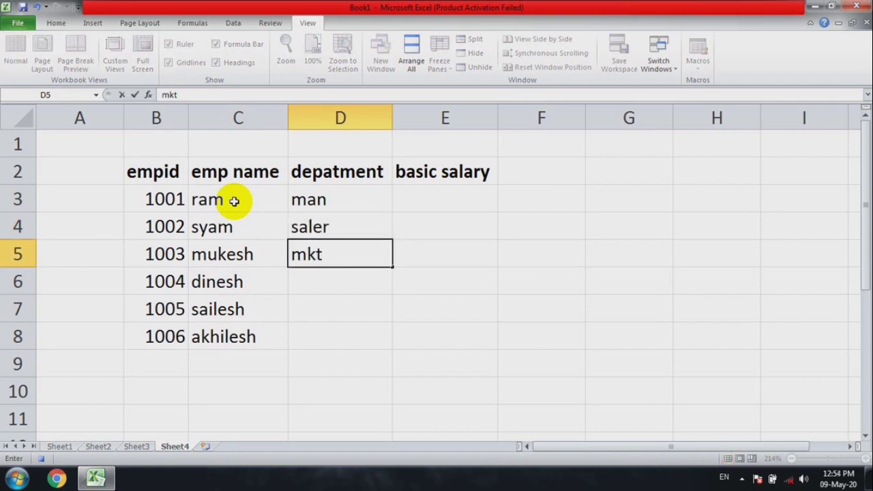
key("Return")
Enter the departments ac, p and man for the last three employees in cells D6:D8
type("ac")
key("Return")
type("p")
key("Return")
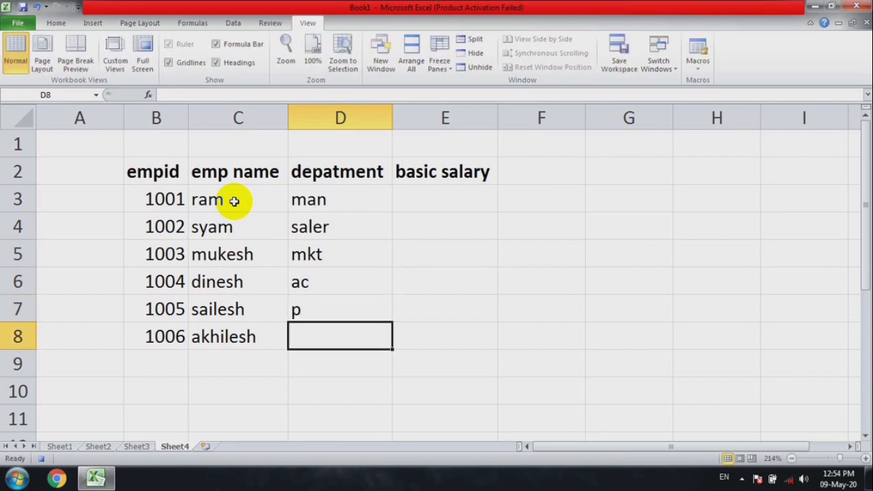
type("man")
key("Tab")
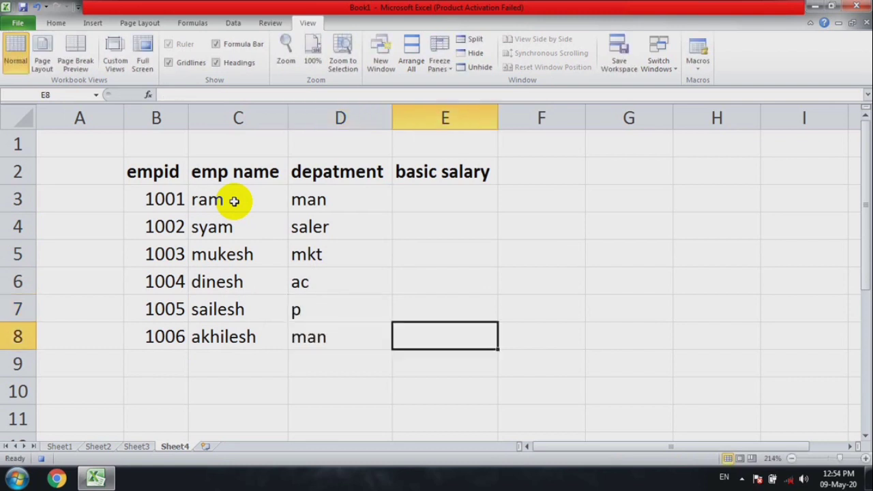
Enter the basic salaries 30000, 40000 and 50000 in cells E3:E5
key("Up")
key("Up")
key("Up")
key("Up")
key("Up")
type("3.000")
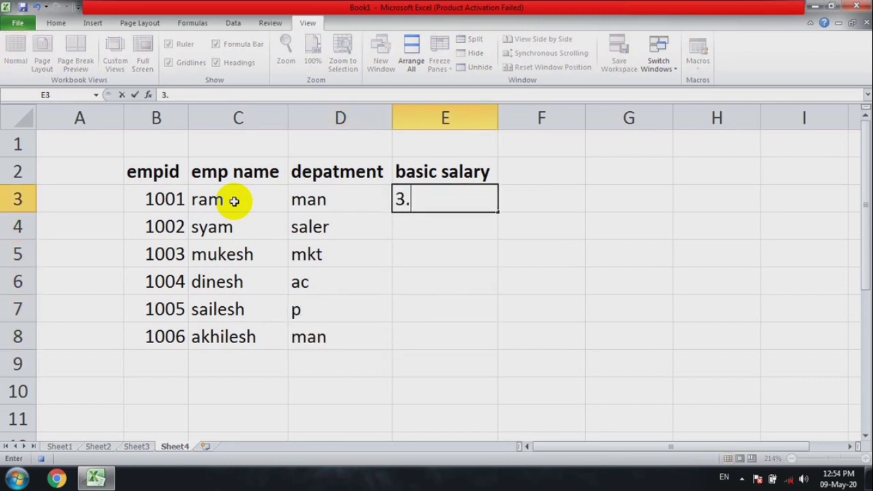
key("BackSpace")
key("BackSpace")
key("BackSpace")
key("BackSpace")
type("0000")
key("Return")
type("40000")
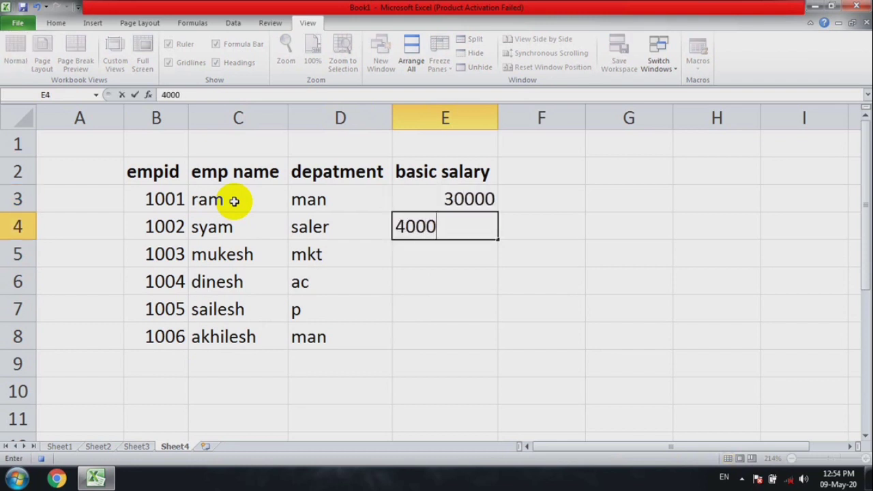
key("Return")
type("50000")
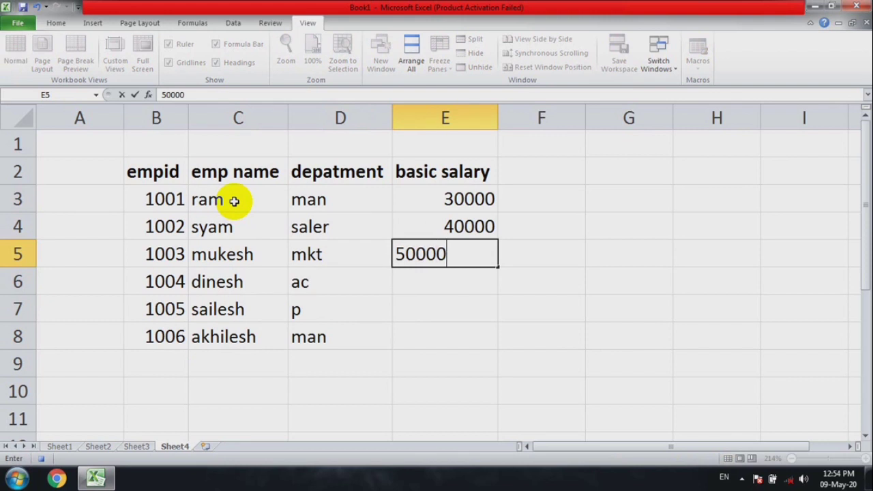
key("Return")
Enter the basic salaries 20000, 30000 and 10000 in cells E6:E8
type("20000")
key("Return")
type("30000")
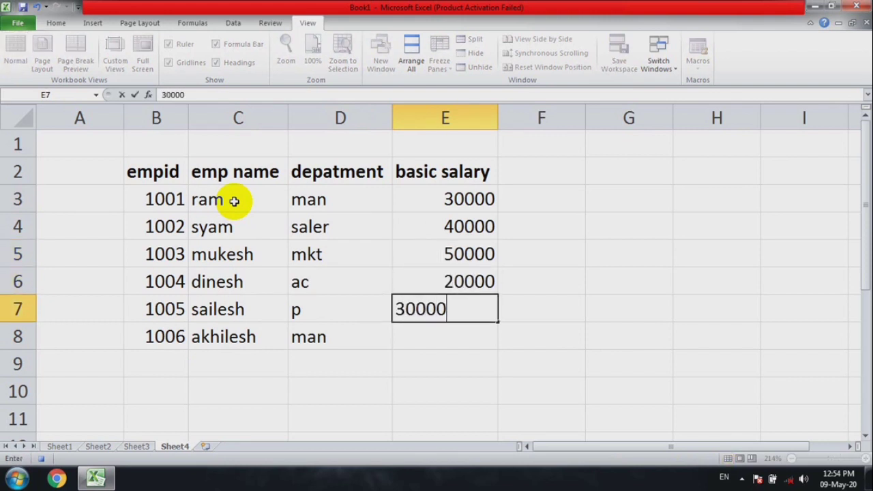
key("Return")
type("10000")
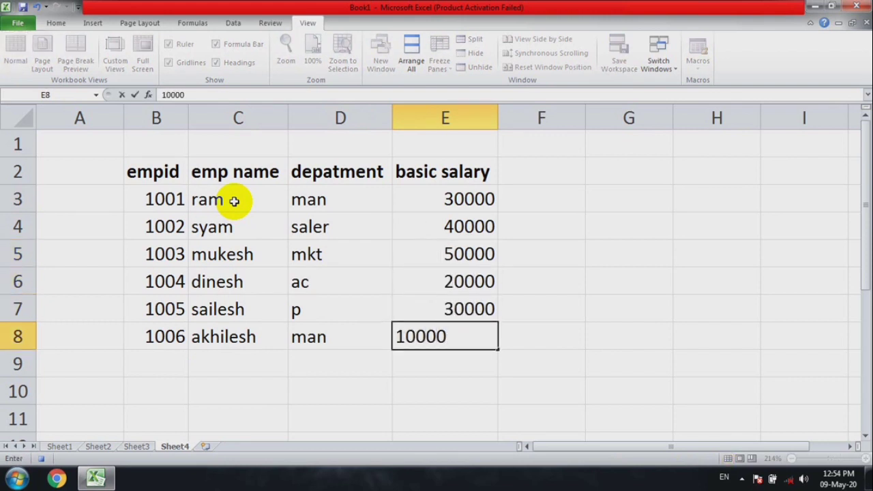
left_click(512, 284)
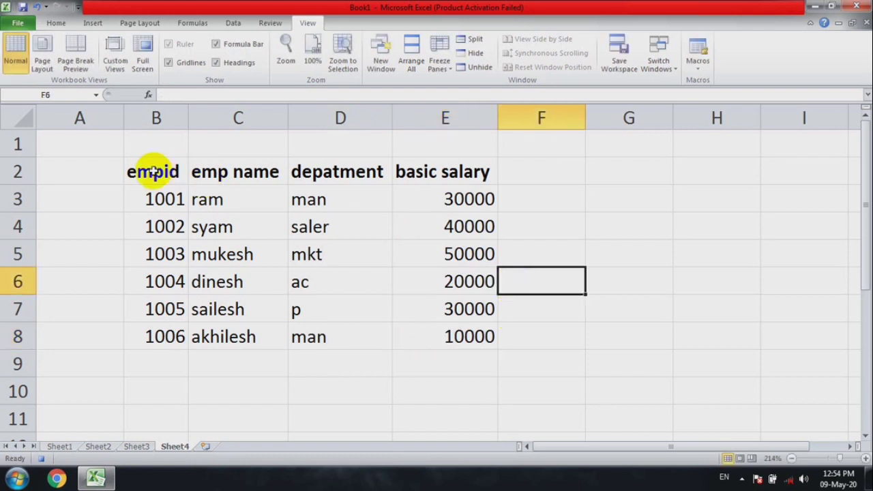
Give the header row B2:E2 a dark blue fill and a white font colour
left_click_drag(153, 172, 444, 161)
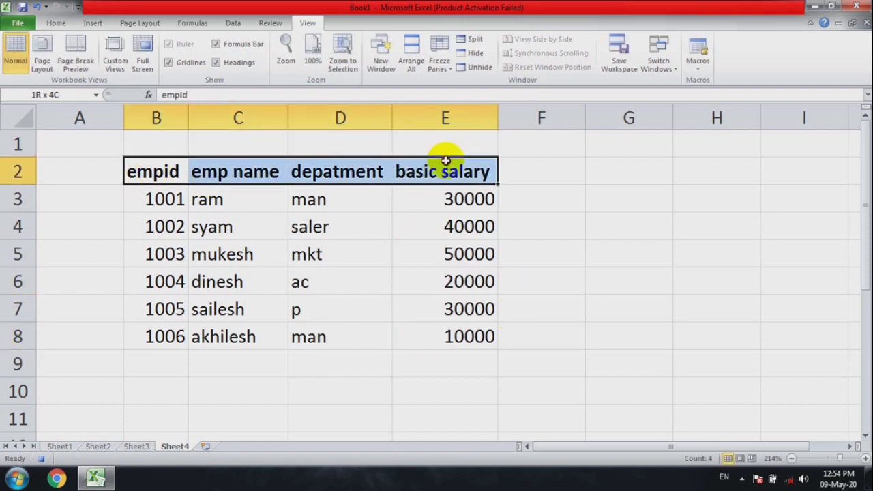
left_click(60, 23)
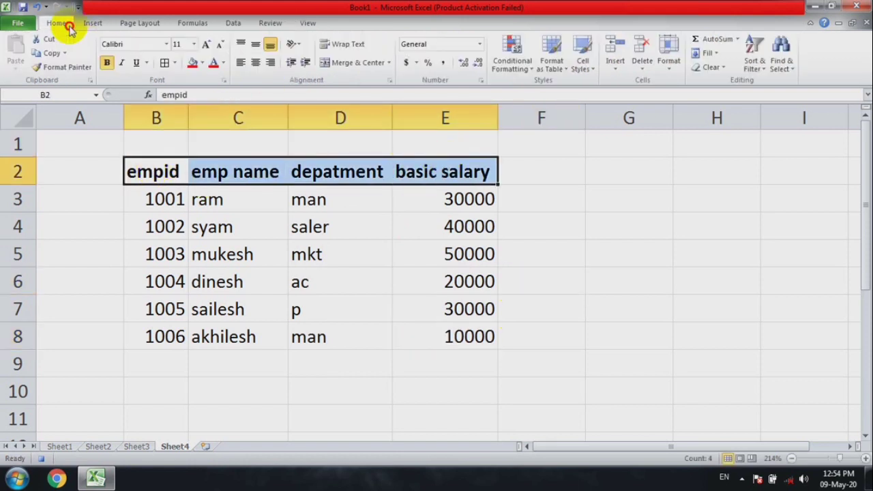
left_click(193, 63)
left_click(204, 64)
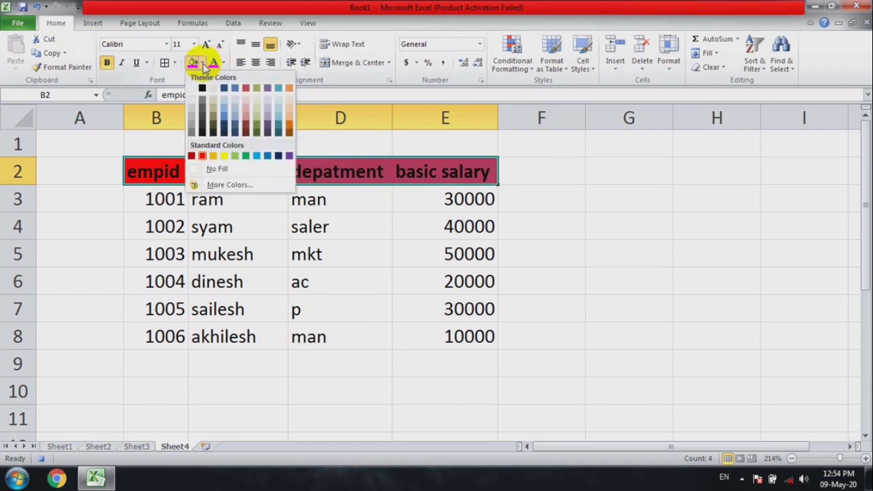
left_click(279, 154)
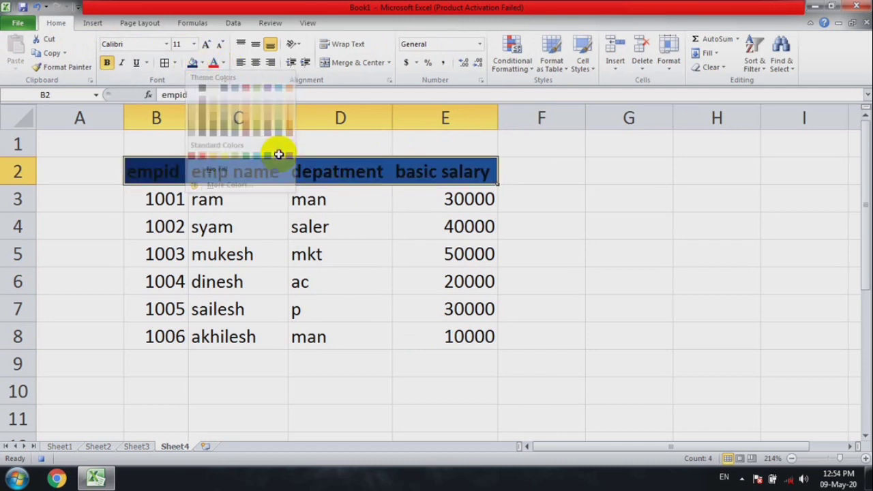
left_click(223, 63)
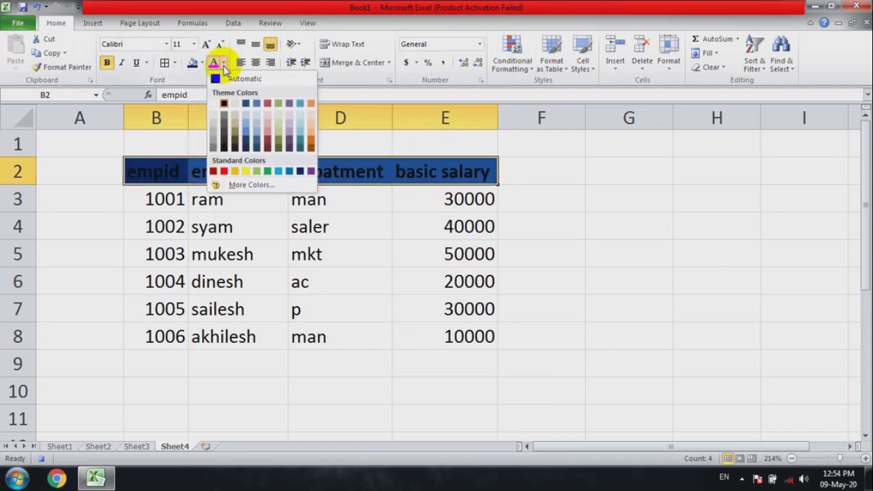
left_click(214, 104)
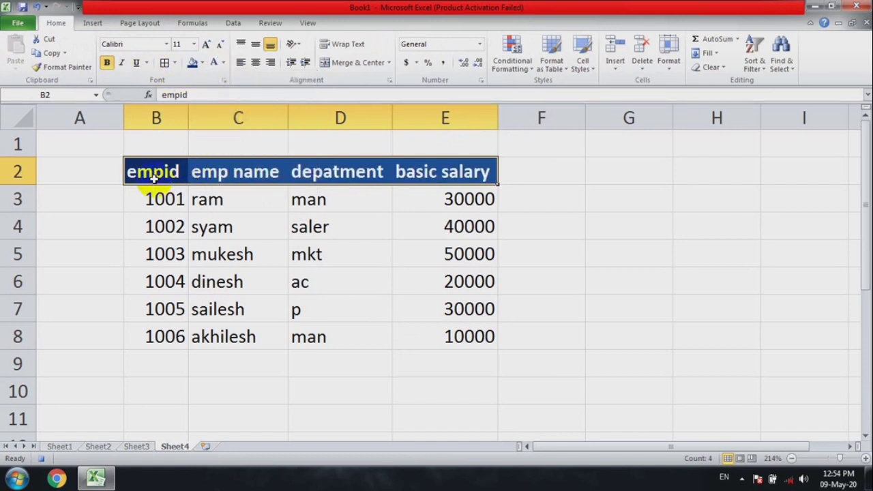
Apply all borders to the table B2:E8 and make the whole table bold
left_click_drag(153, 182, 437, 333)
left_click(166, 63)
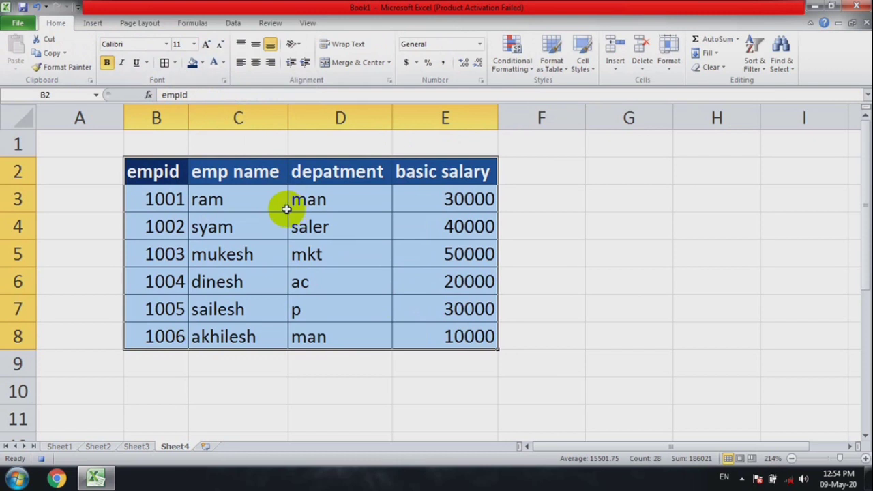
left_click(530, 307)
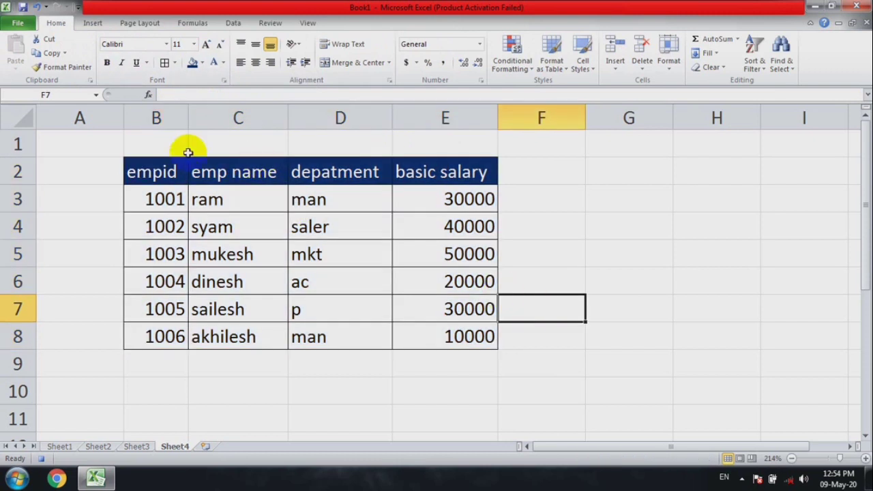
left_click_drag(151, 175, 492, 341)
key("ctrl+b")
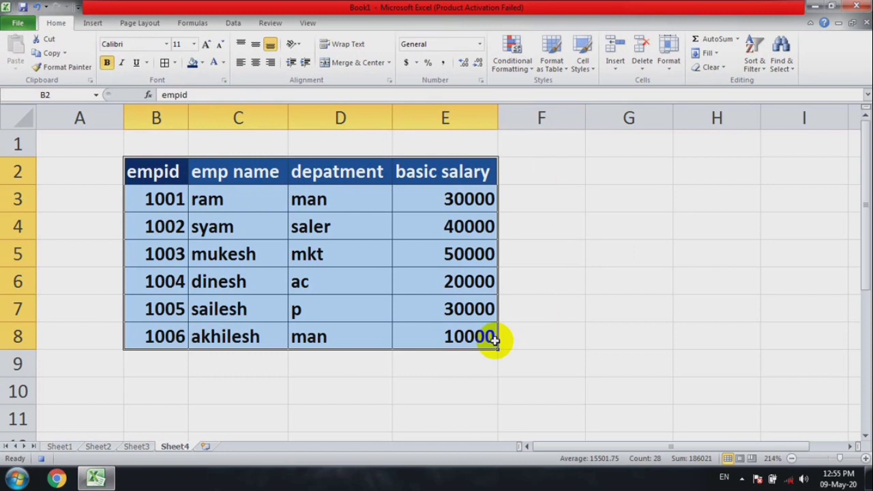
Insert a new sheet, Sheet5, and run the employee salary table macro on it, then return to Sheet5 at 220% zoom
left_click(205, 447)
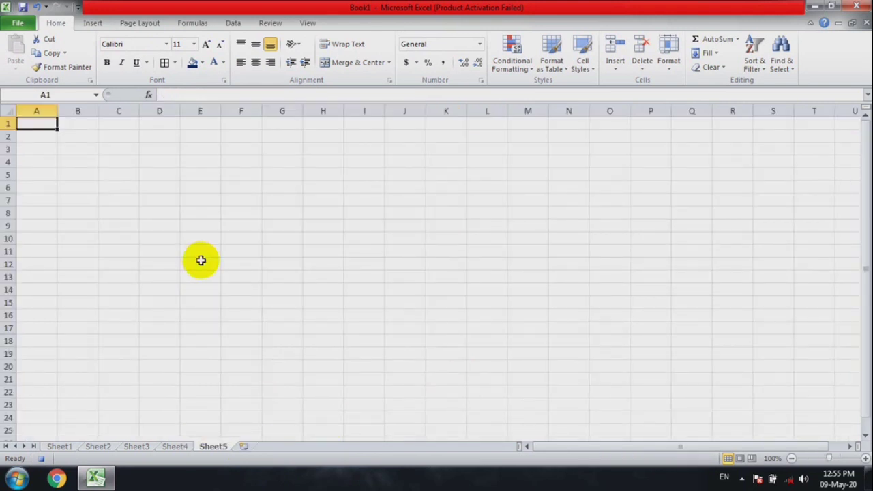
key("shift+F11")
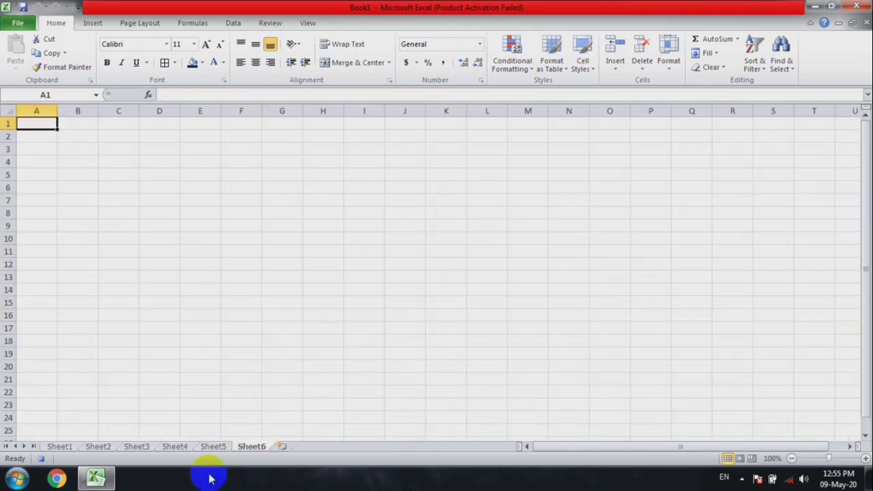
left_click(212, 447)
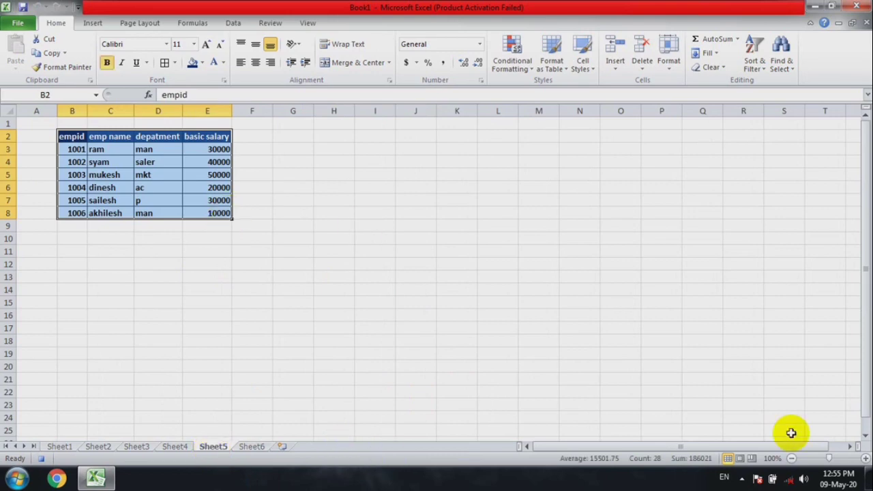
left_click(867, 459)
left_click(867, 459)
left_click(867, 459)
left_click(867, 459)
left_click(867, 459)
left_click(867, 459)
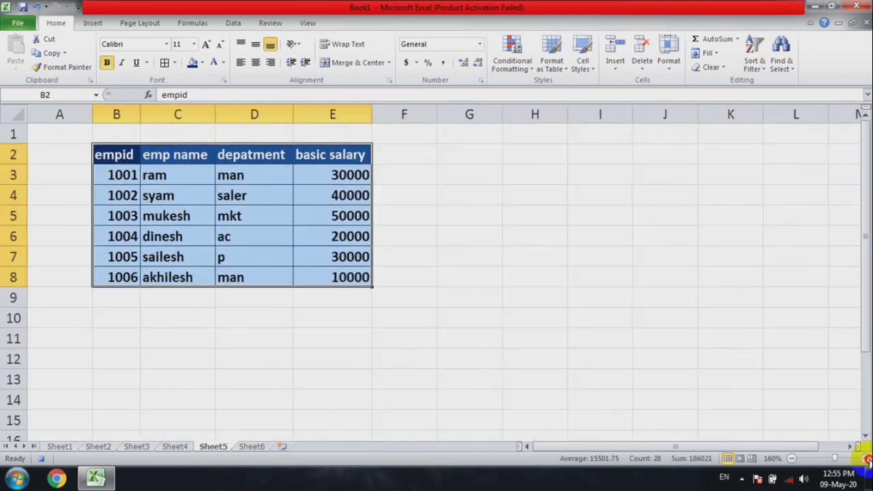
left_click(868, 459)
left_click(867, 460)
left_click(868, 459)
left_click(867, 459)
left_click(867, 460)
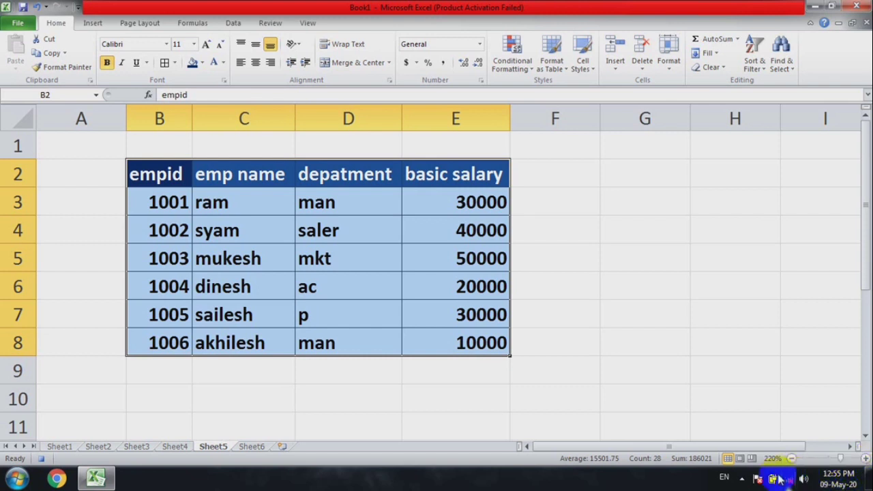
left_click(743, 481)
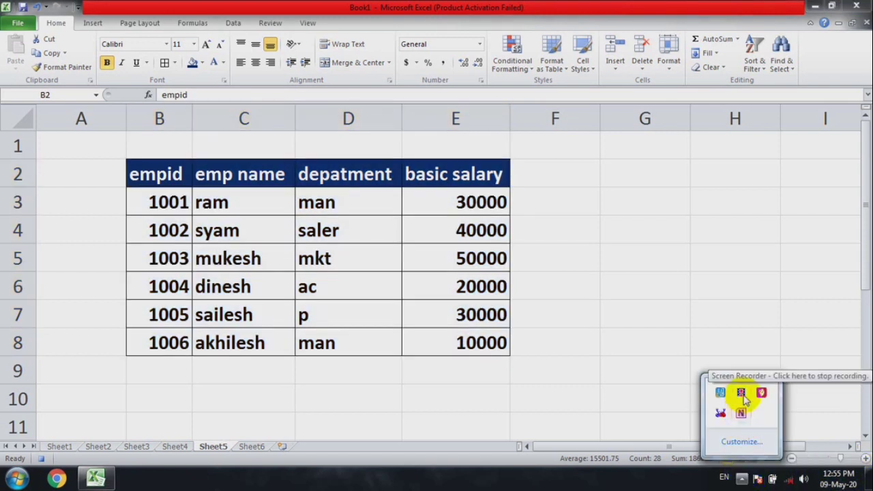